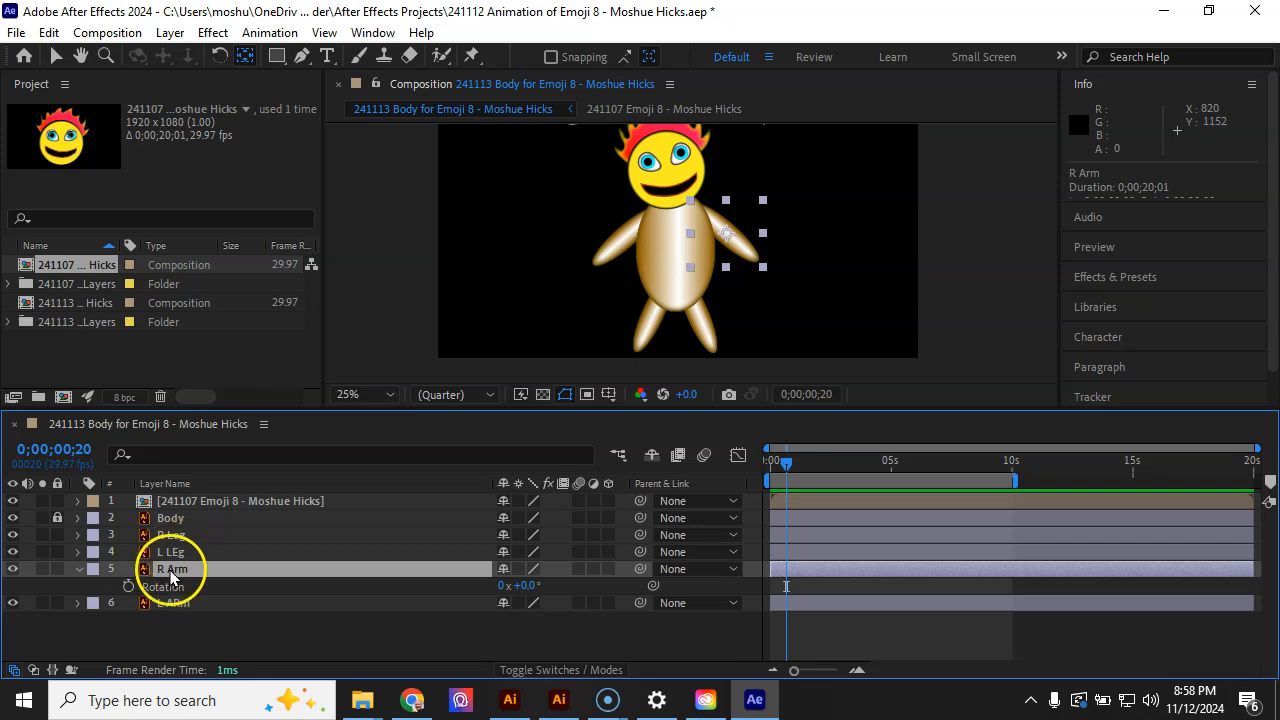
Reveal the right arm layer's Position, Scale and then Rotation properties in turn
{"action": "key", "text": "p"}
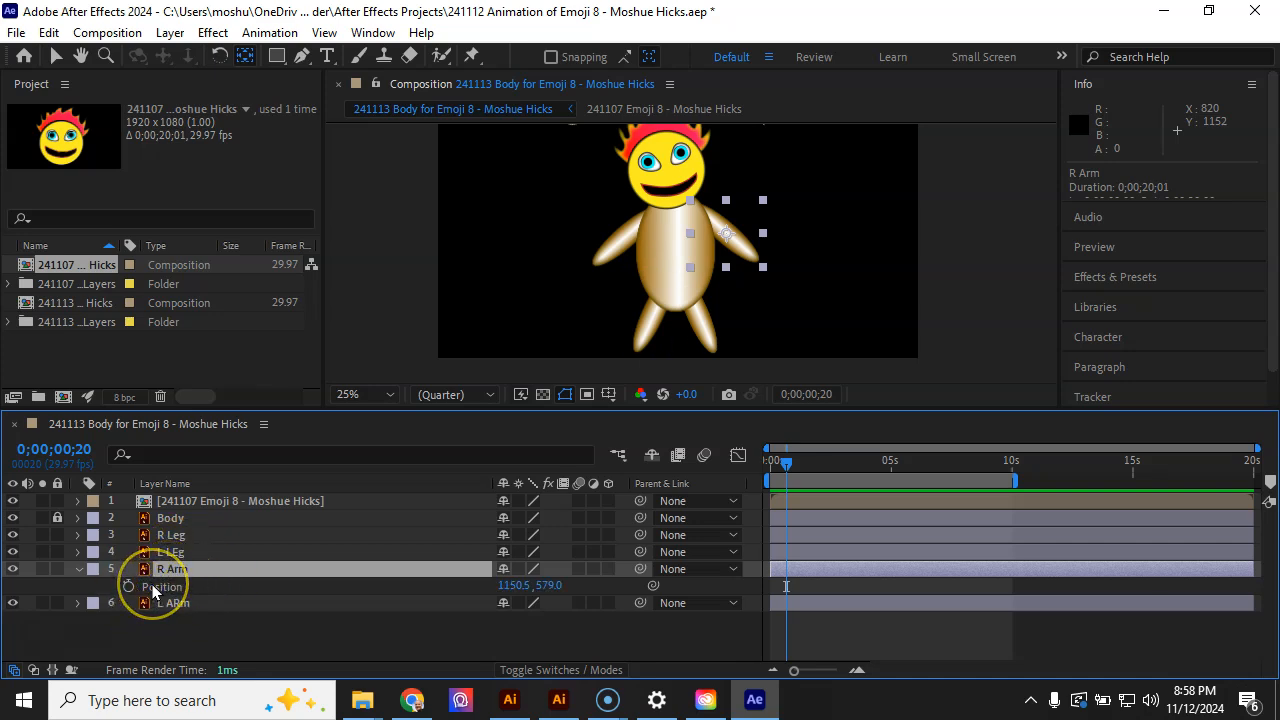
{"action": "key", "text": "s"}
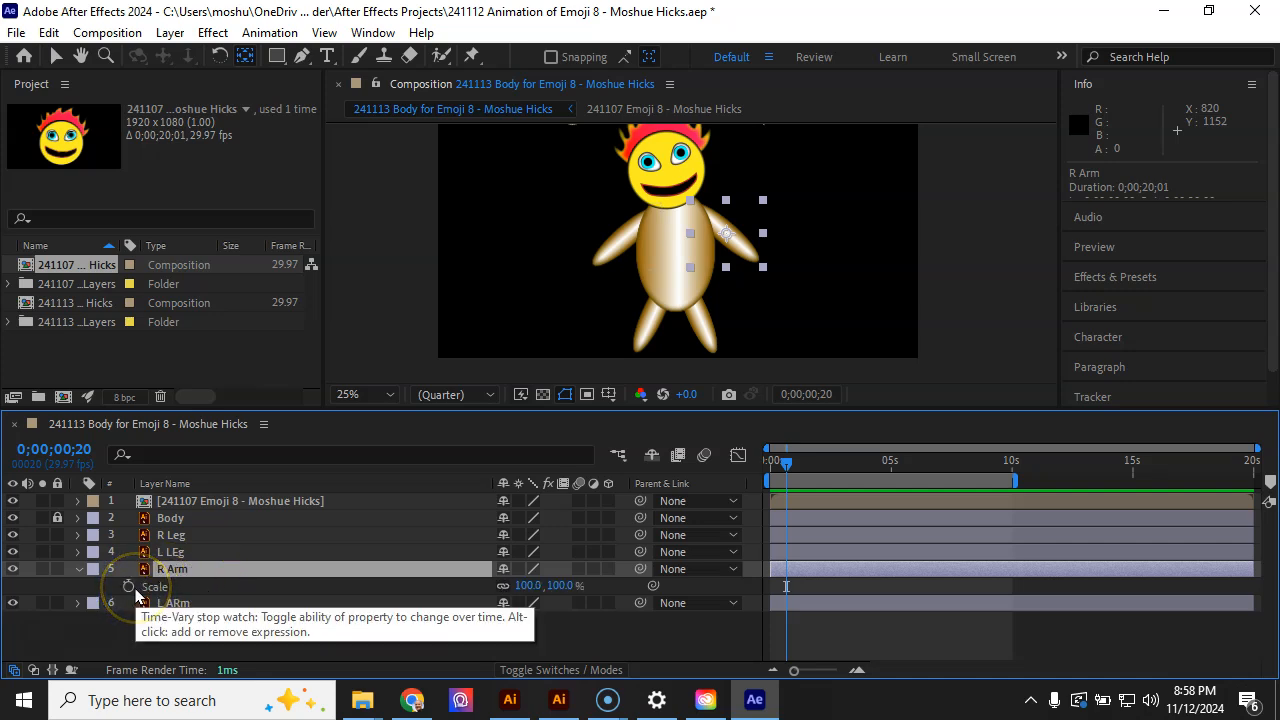
{"action": "key", "text": "r"}
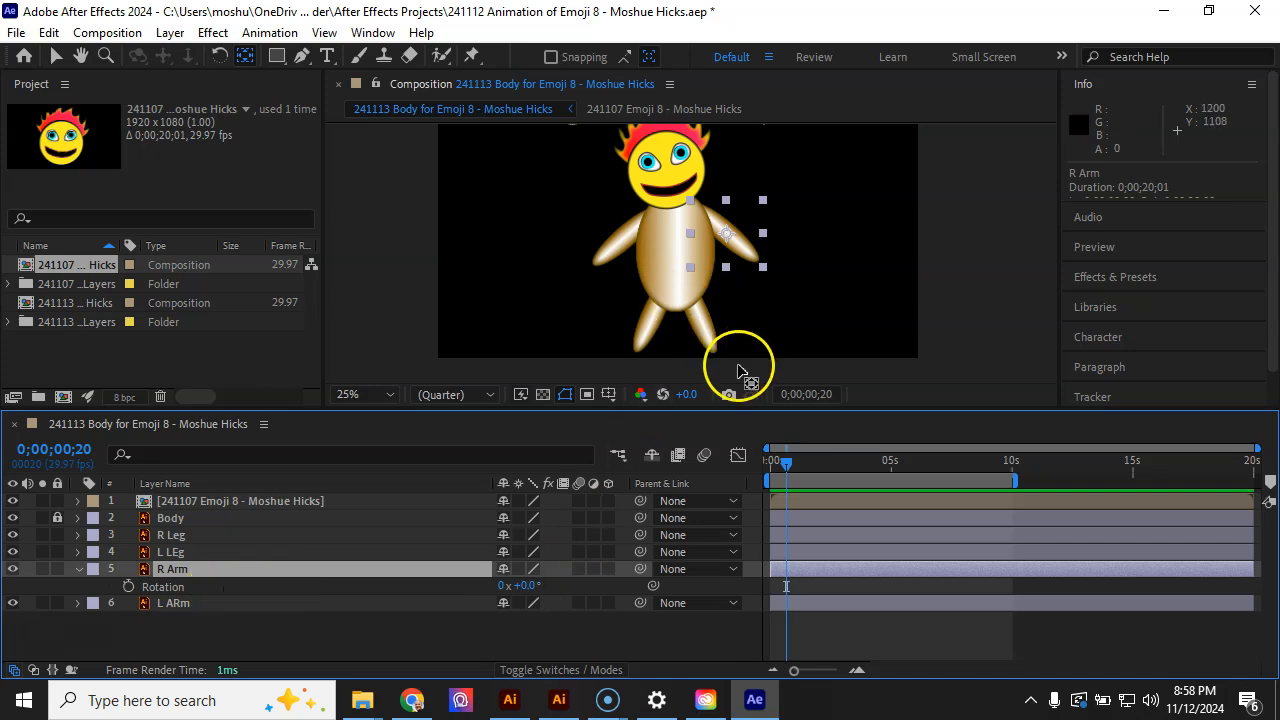
Try rotating the right arm at the start of the timeline, then undo the rotation
{"action": "left_click_drag", "start_coordinate": [783, 462], "coordinate": [752, 463]}
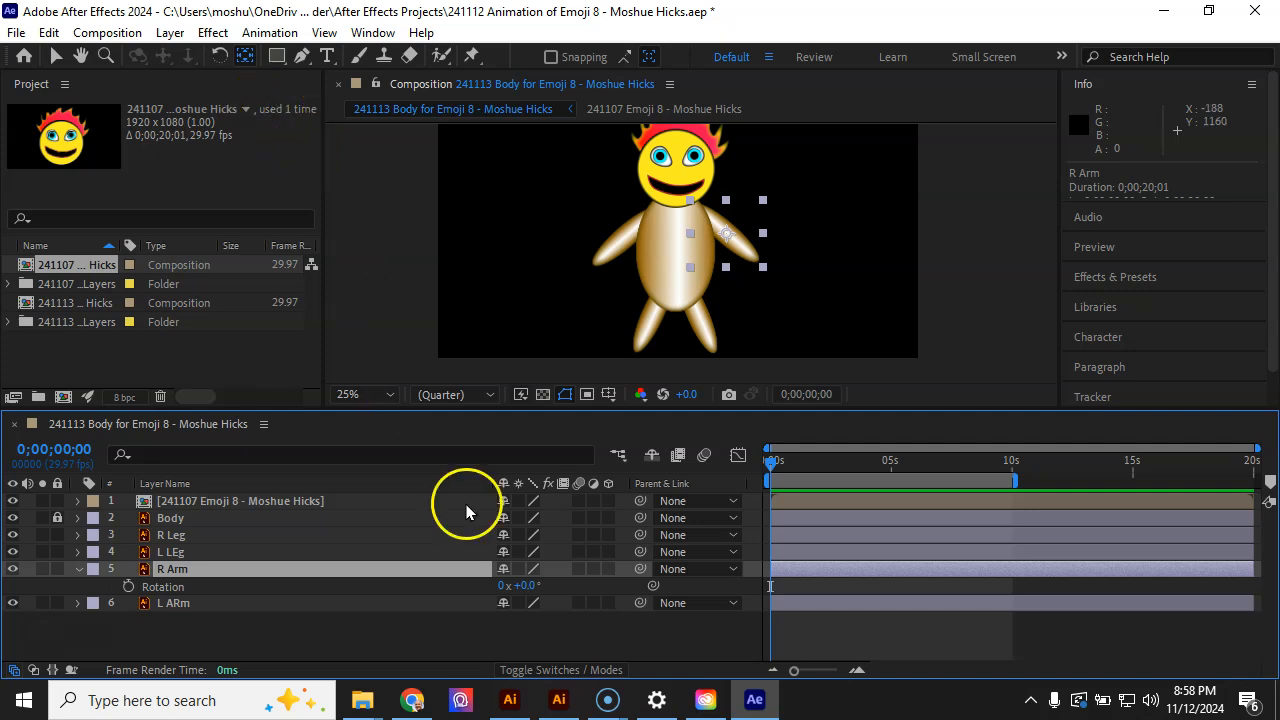
{"action": "left_click_drag", "start_coordinate": [523, 586], "coordinate": [559, 585]}
{"action": "key", "text": "ctrl+z"}
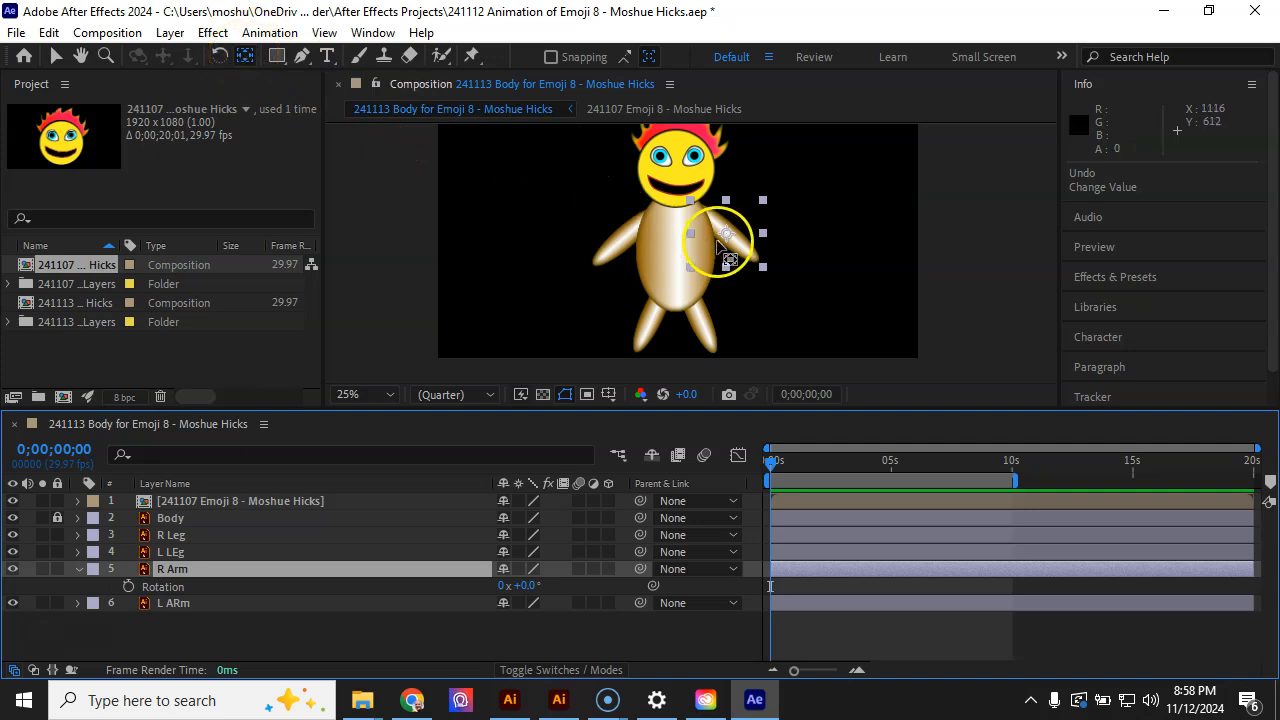
Move the right arm's anchor point to its shoulder end, hiding the body layer to place it precisely
{"action": "left_click_drag", "start_coordinate": [725, 229], "coordinate": [722, 233]}
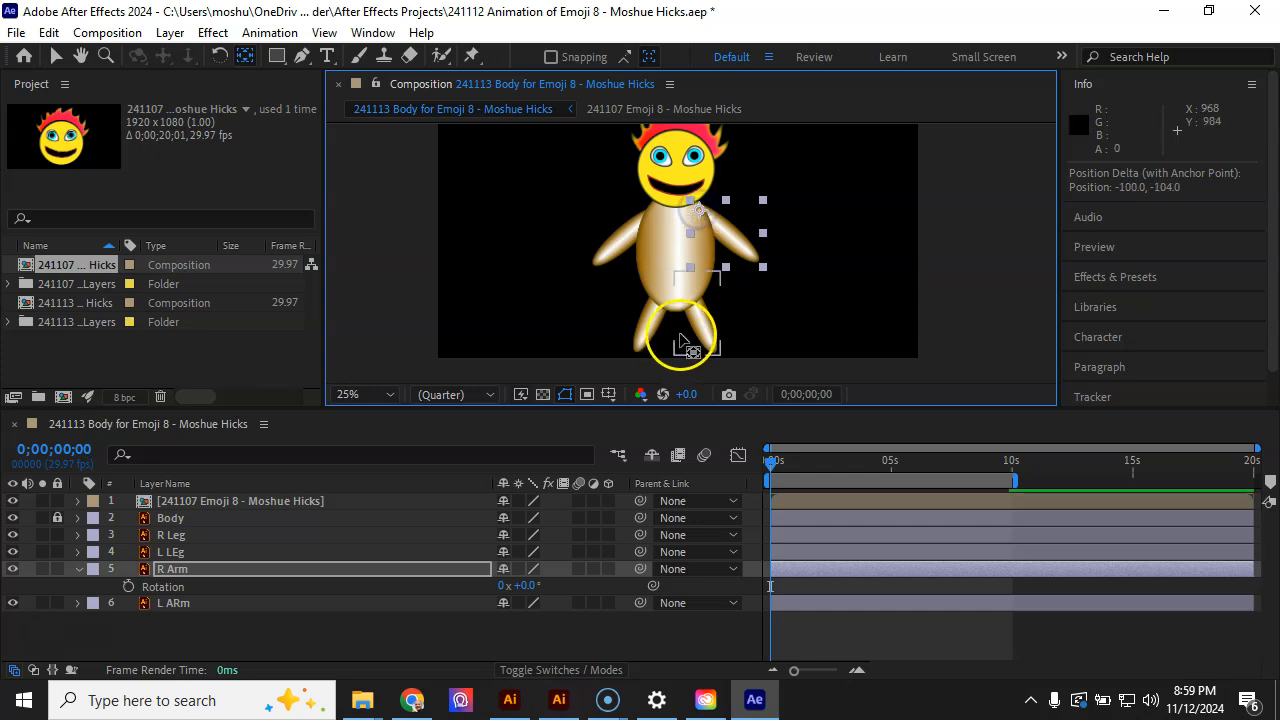
{"action": "mouse_move", "coordinate": [524, 585]}
{"action": "left_mouse_down"}
{"action": "mouse_move", "coordinate": [501, 581]}
{"action": "mouse_move", "coordinate": [519, 583]}
{"action": "left_mouse_up"}
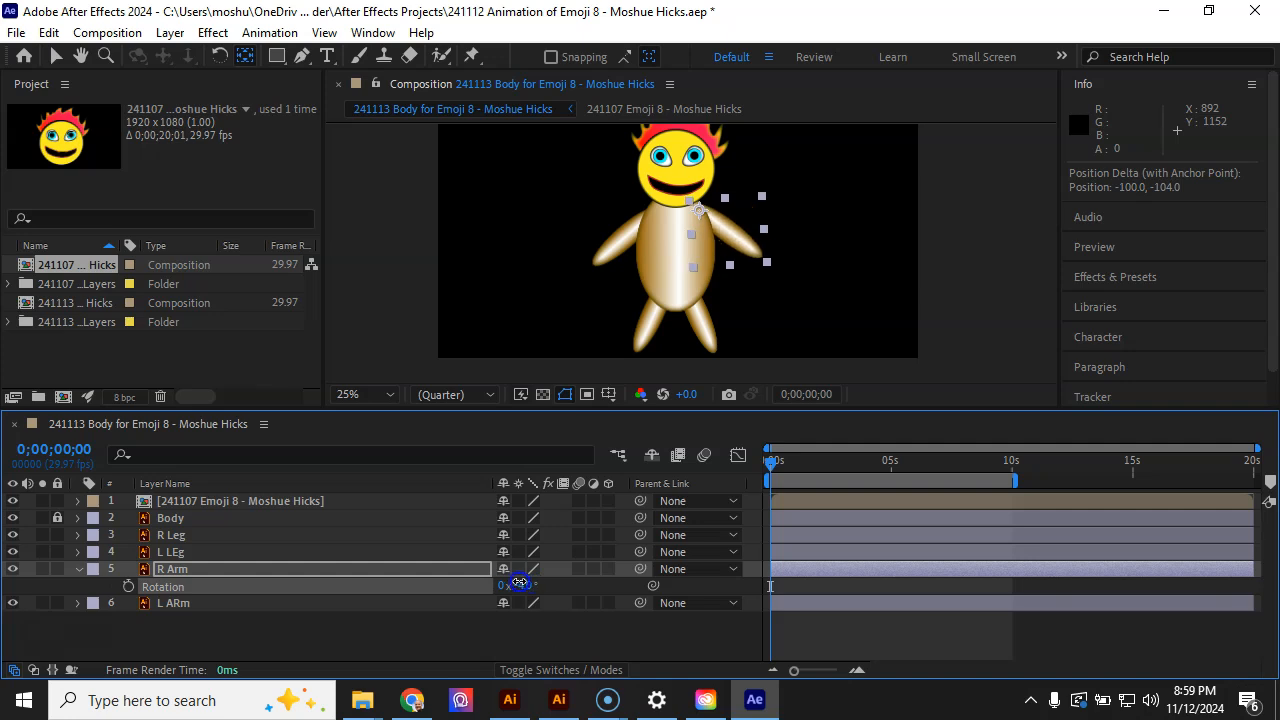
{"action": "left_click", "coordinate": [14, 518]}
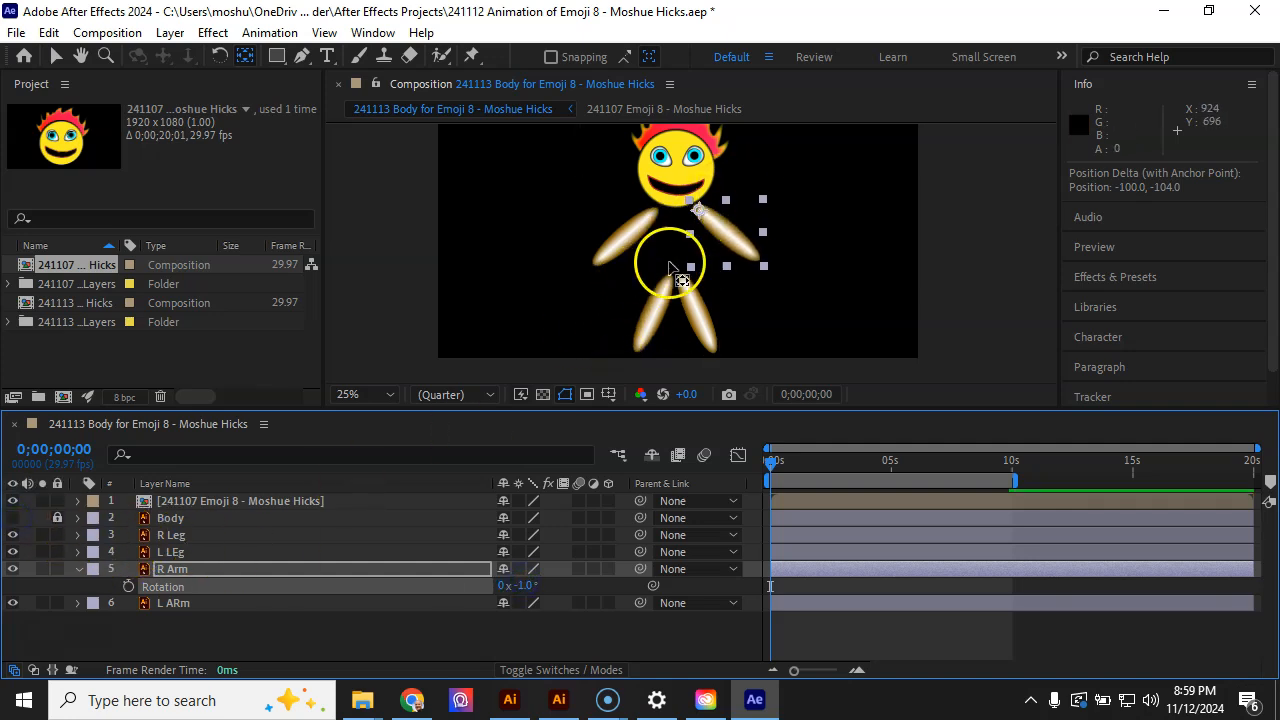
{"action": "scroll", "coordinate": [669, 263], "scroll_direction": "up", "scroll_amount": 2}
{"action": "left_click", "coordinate": [707, 169]}
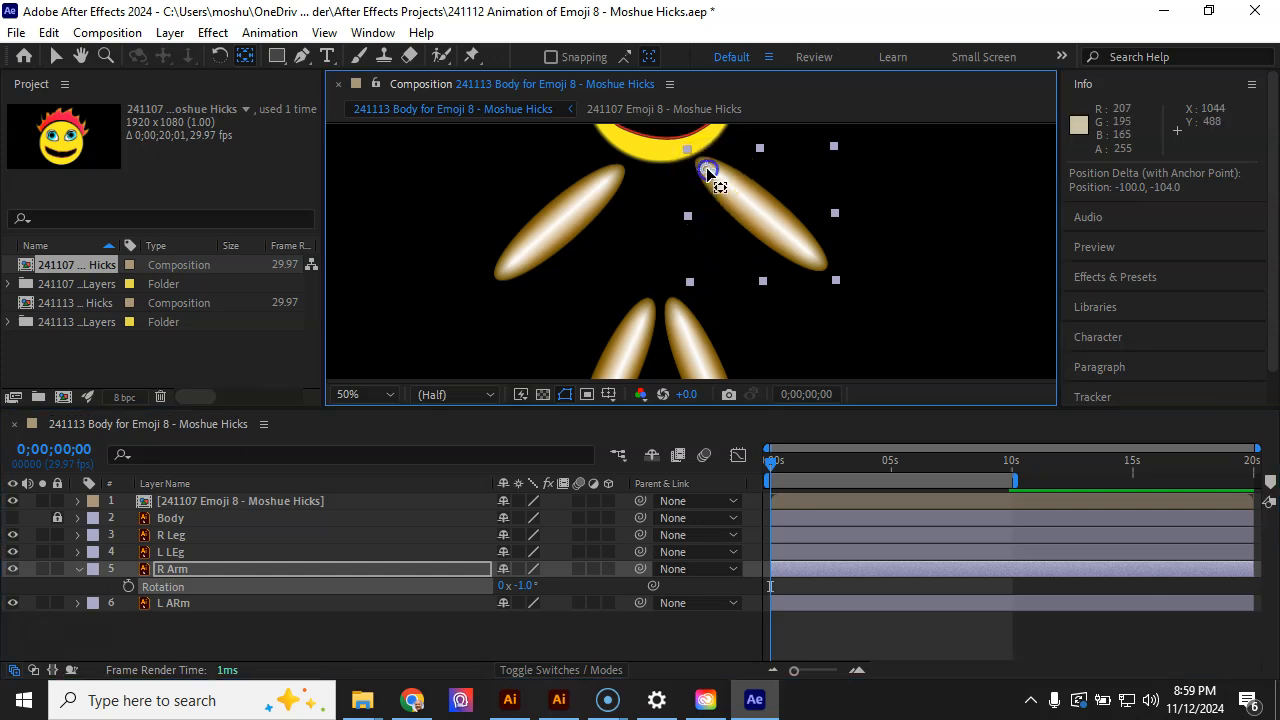
{"action": "left_click_drag", "start_coordinate": [705, 163], "coordinate": [700, 162]}
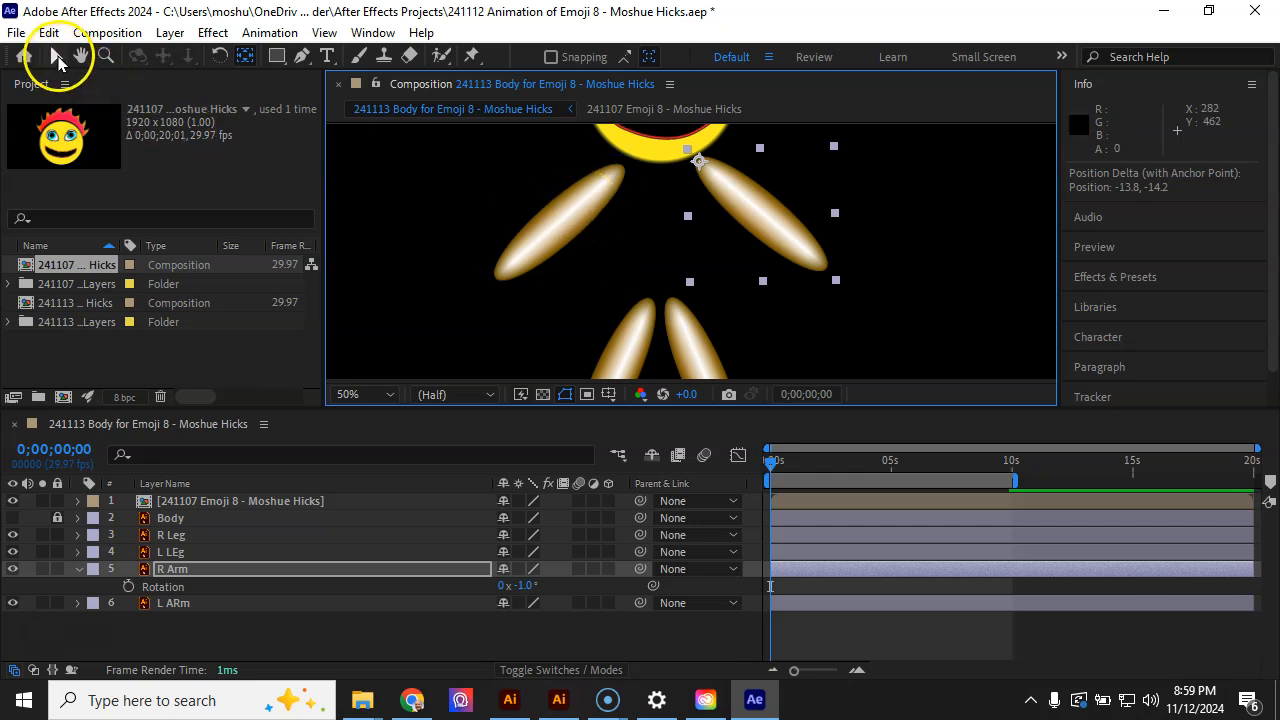
Select the left arm and move its anchor point to the shoulder end of the arm
{"action": "left_click", "coordinate": [56, 57]}
{"action": "left_click", "coordinate": [578, 203]}
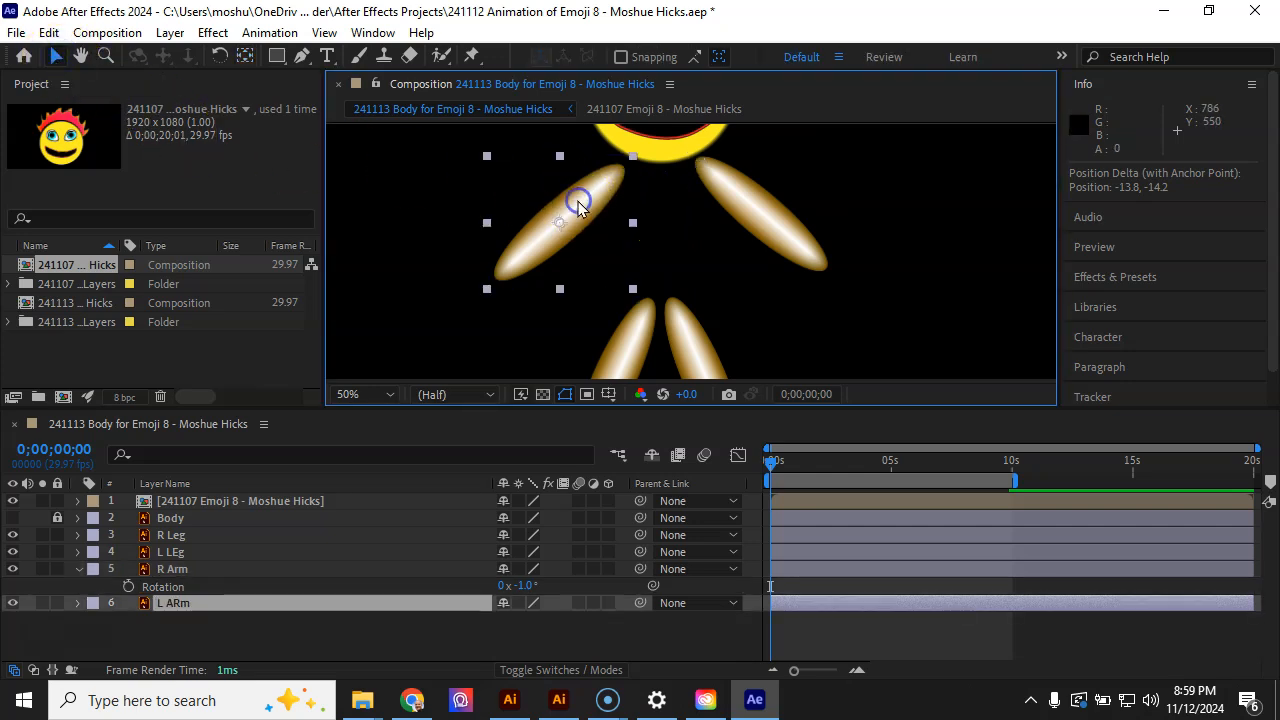
{"action": "left_click", "coordinate": [247, 58]}
{"action": "left_click_drag", "start_coordinate": [560, 221], "coordinate": [606, 195]}
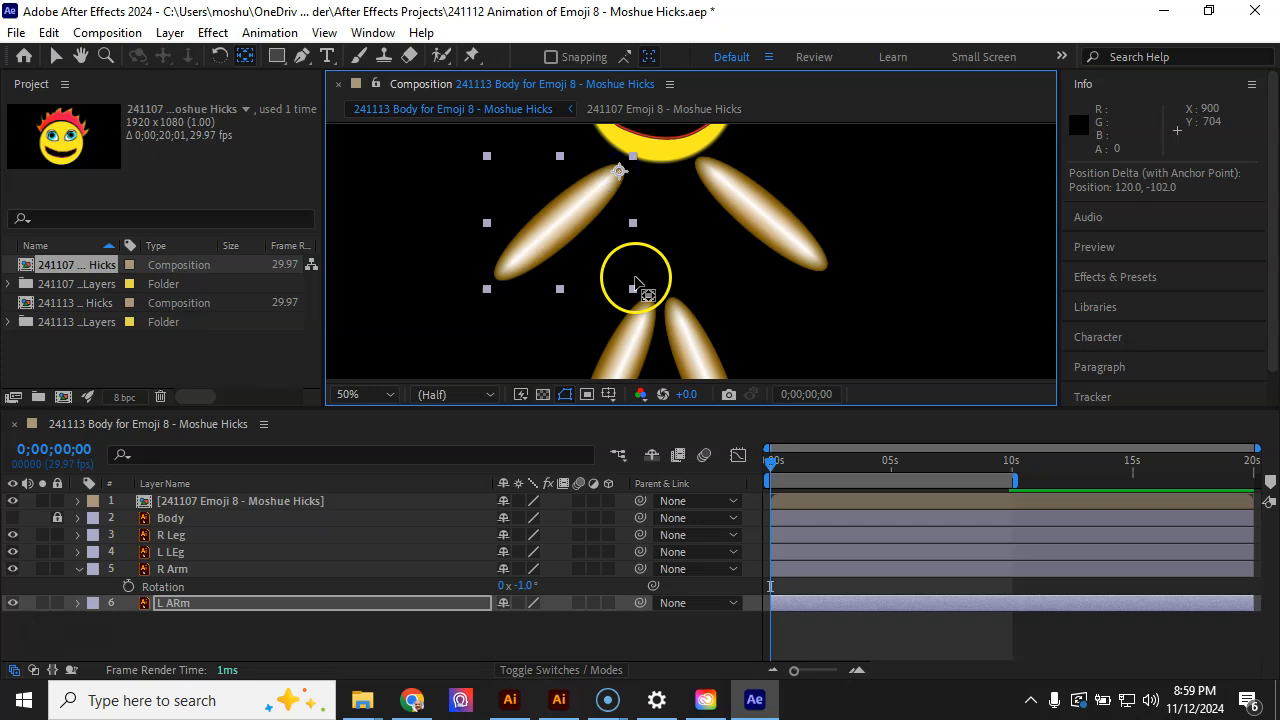
Select the left leg layer and move its anchor point to the top of the leg
{"action": "left_click", "coordinate": [176, 553]}
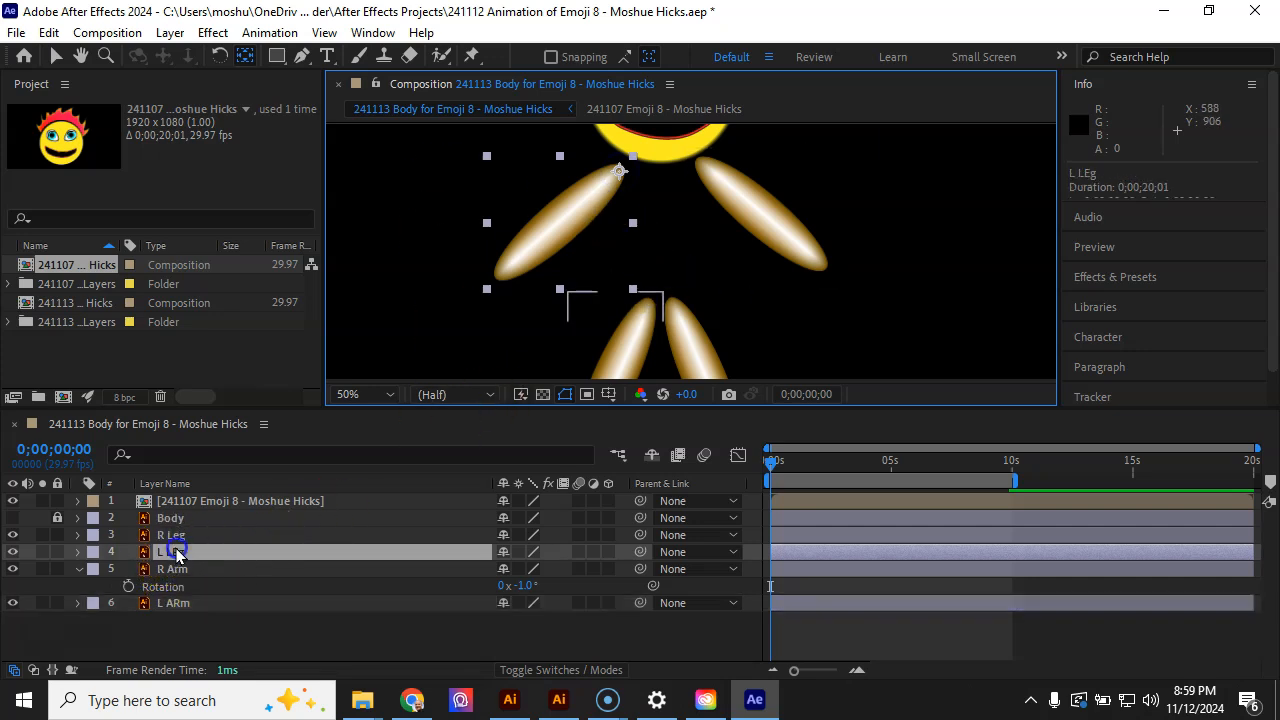
{"action": "left_click_drag", "start_coordinate": [619, 375], "coordinate": [639, 330]}
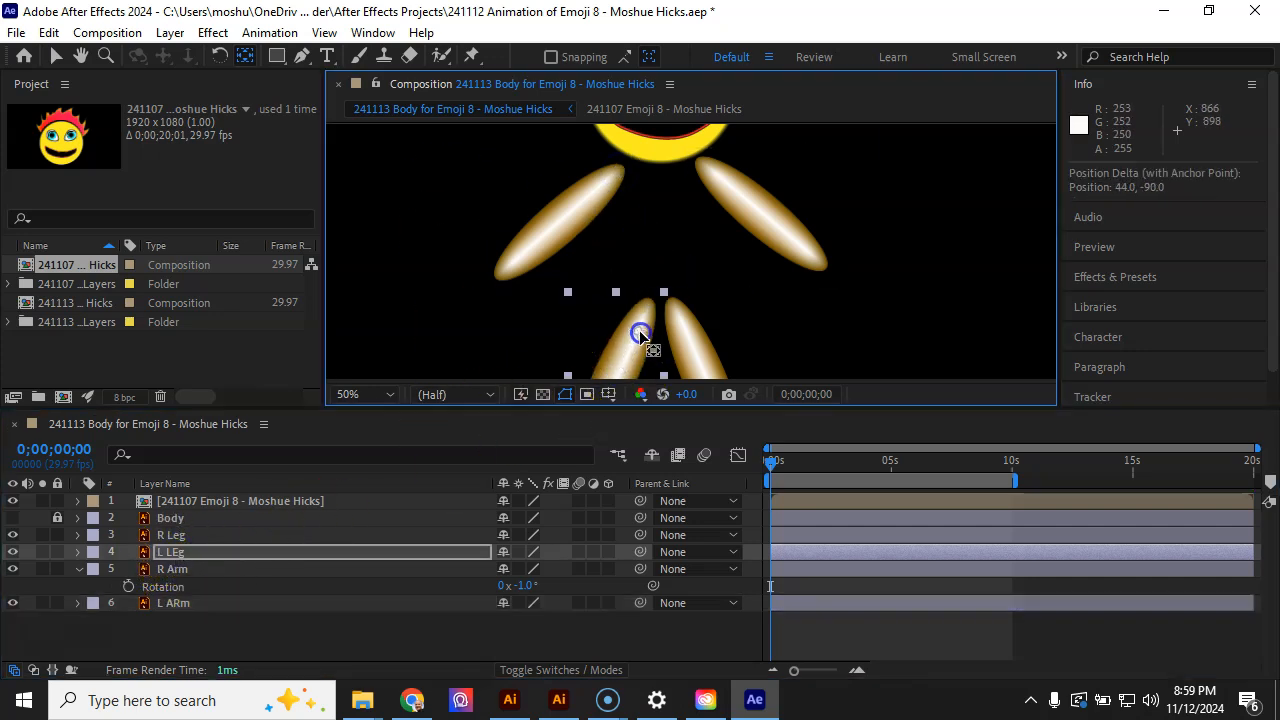
Move the right leg's anchor point to the top of the leg and show the body layer again
{"action": "left_click", "coordinate": [180, 536]}
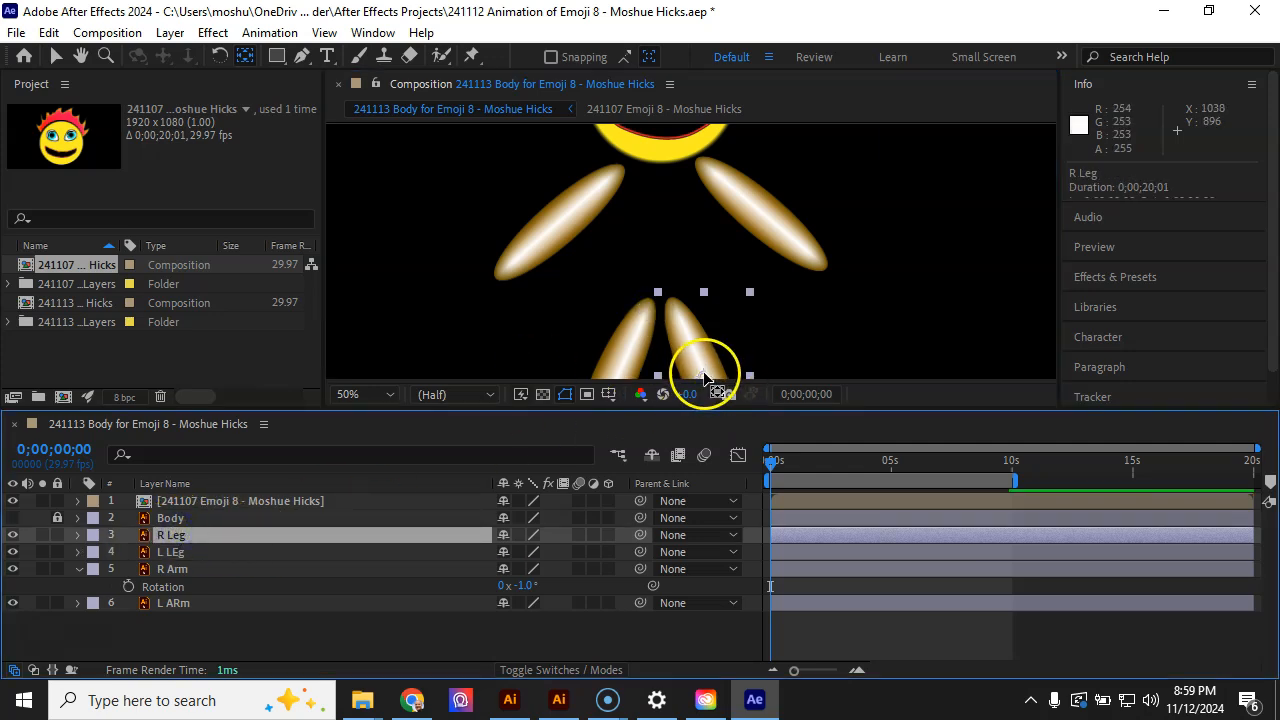
{"action": "left_click_drag", "start_coordinate": [704, 378], "coordinate": [704, 355]}
{"action": "left_click_drag", "start_coordinate": [675, 305], "coordinate": [673, 299]}
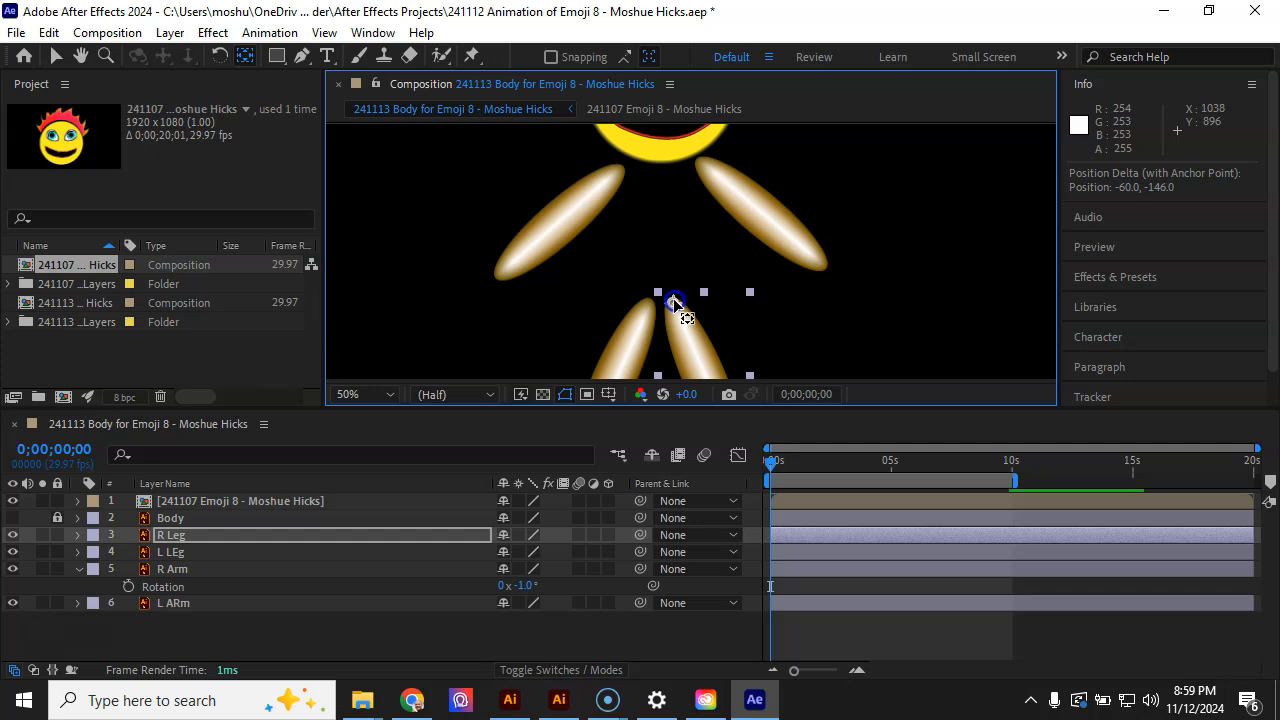
{"action": "left_click", "coordinate": [13, 518]}
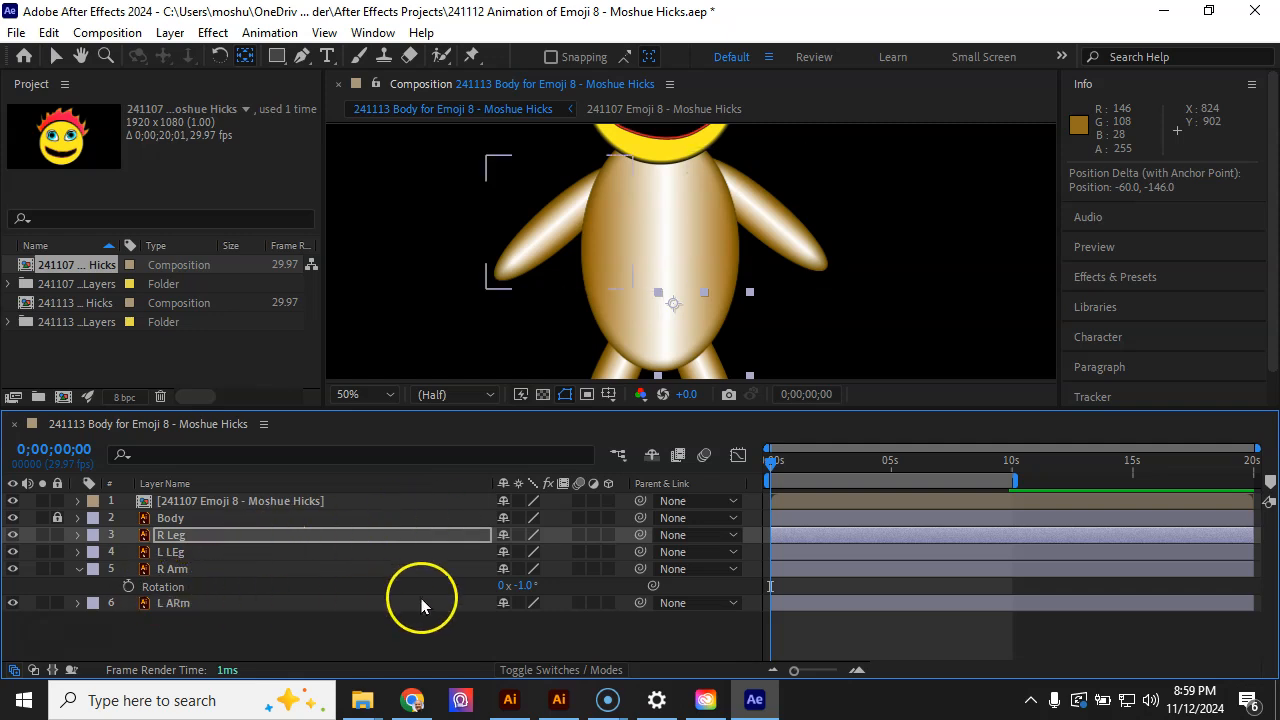
Set starting Rotation keyframes of +21° for the right arm and −26° for the left arm
{"action": "left_click_drag", "start_coordinate": [522, 587], "coordinate": [546, 596]}
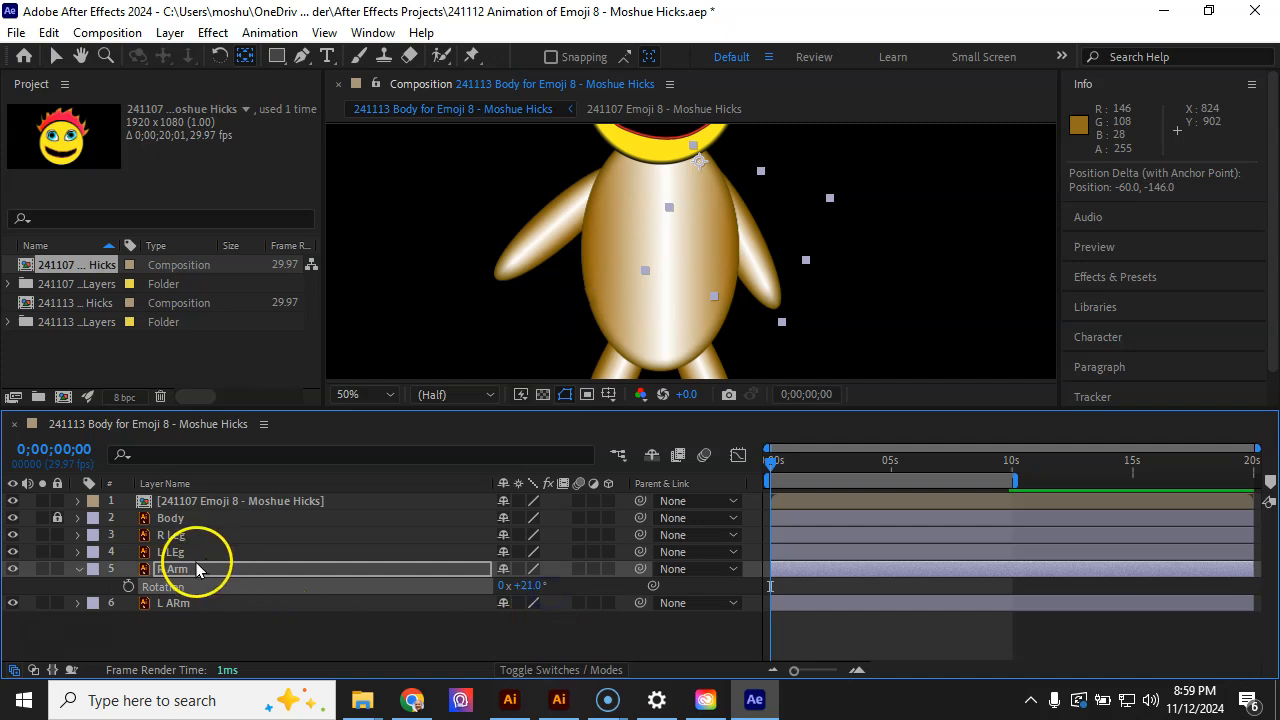
{"action": "left_click", "coordinate": [176, 604]}
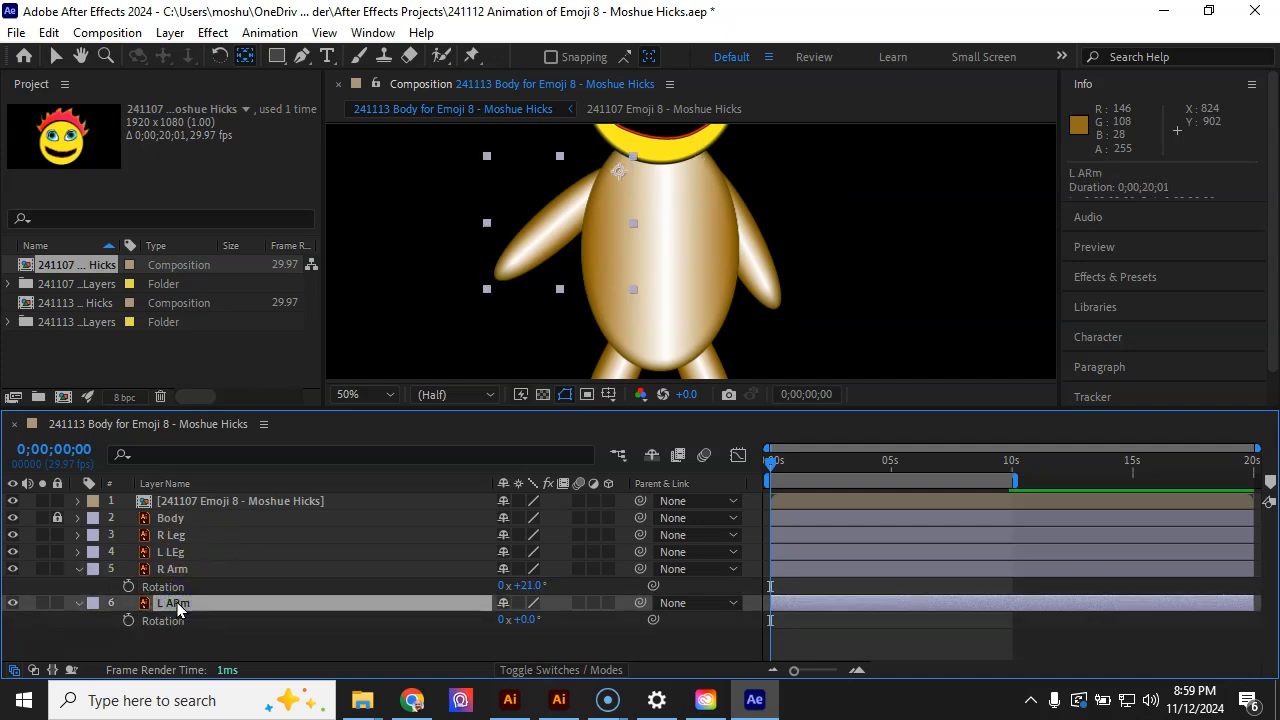
{"action": "left_click_drag", "start_coordinate": [527, 619], "coordinate": [508, 622]}
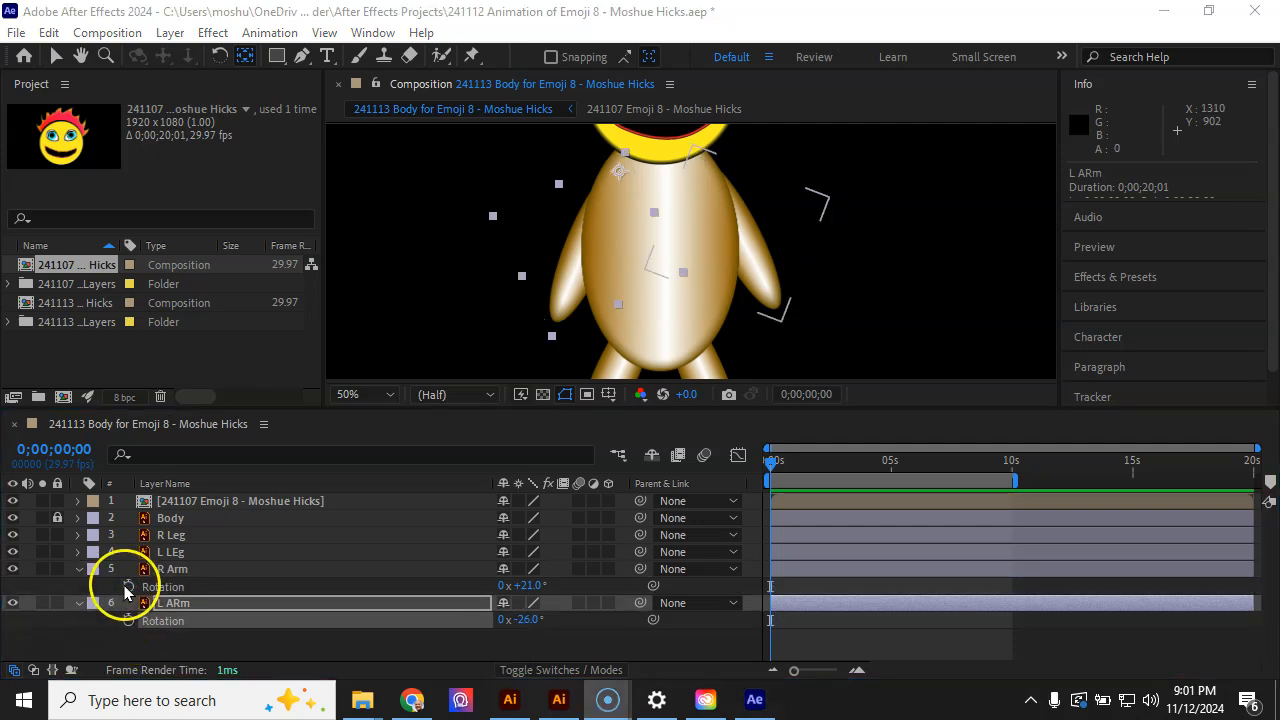
{"action": "left_click", "coordinate": [127, 587]}
{"action": "left_click", "coordinate": [127, 621]}
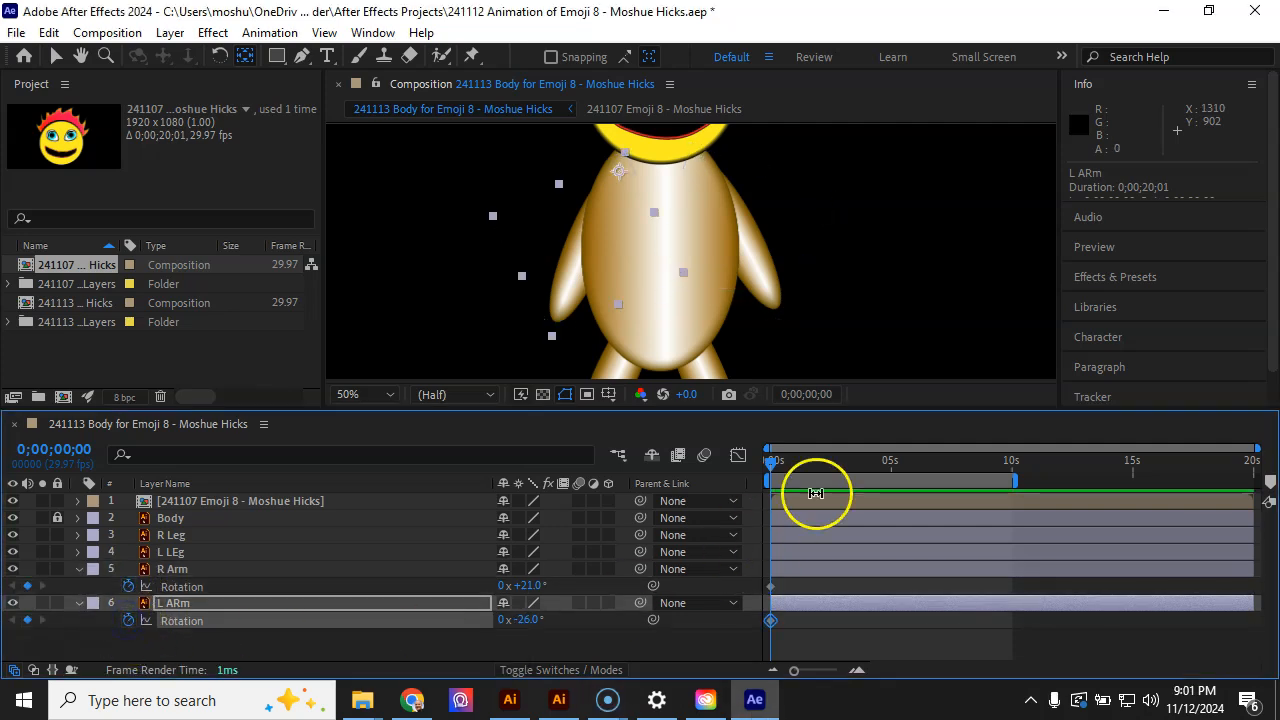
Try keyframing alternating arm rotations over the first seconds, copying and pasting the keyframes, and preview it
{"action": "left_click_drag", "start_coordinate": [773, 470], "coordinate": [786, 470]}
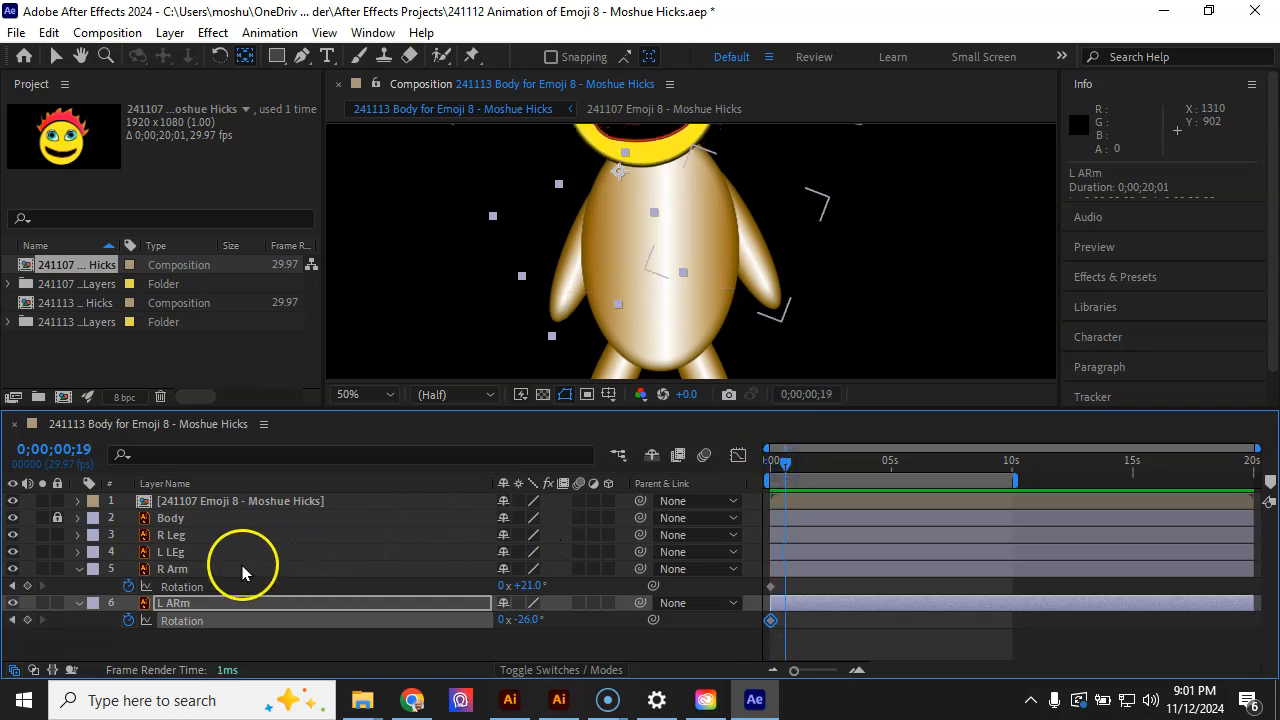
{"action": "left_click_drag", "start_coordinate": [535, 586], "coordinate": [595, 620]}
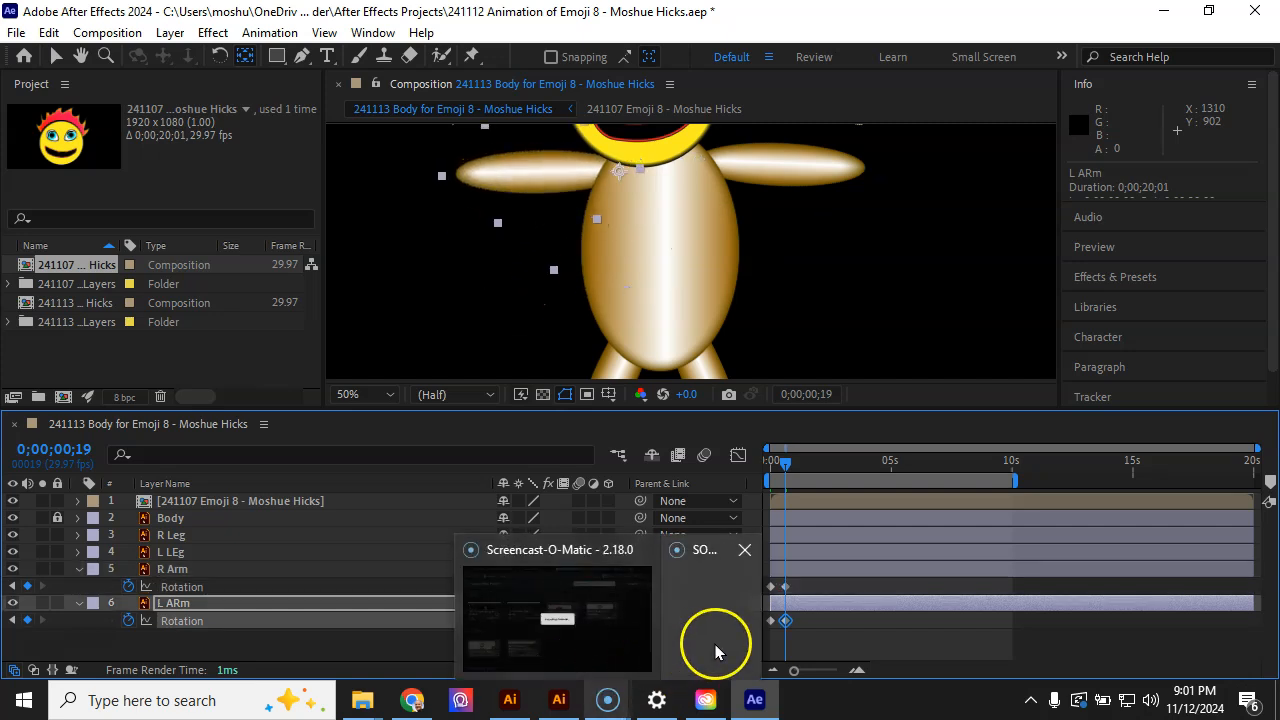
{"action": "left_click_drag", "start_coordinate": [784, 462], "coordinate": [799, 466]}
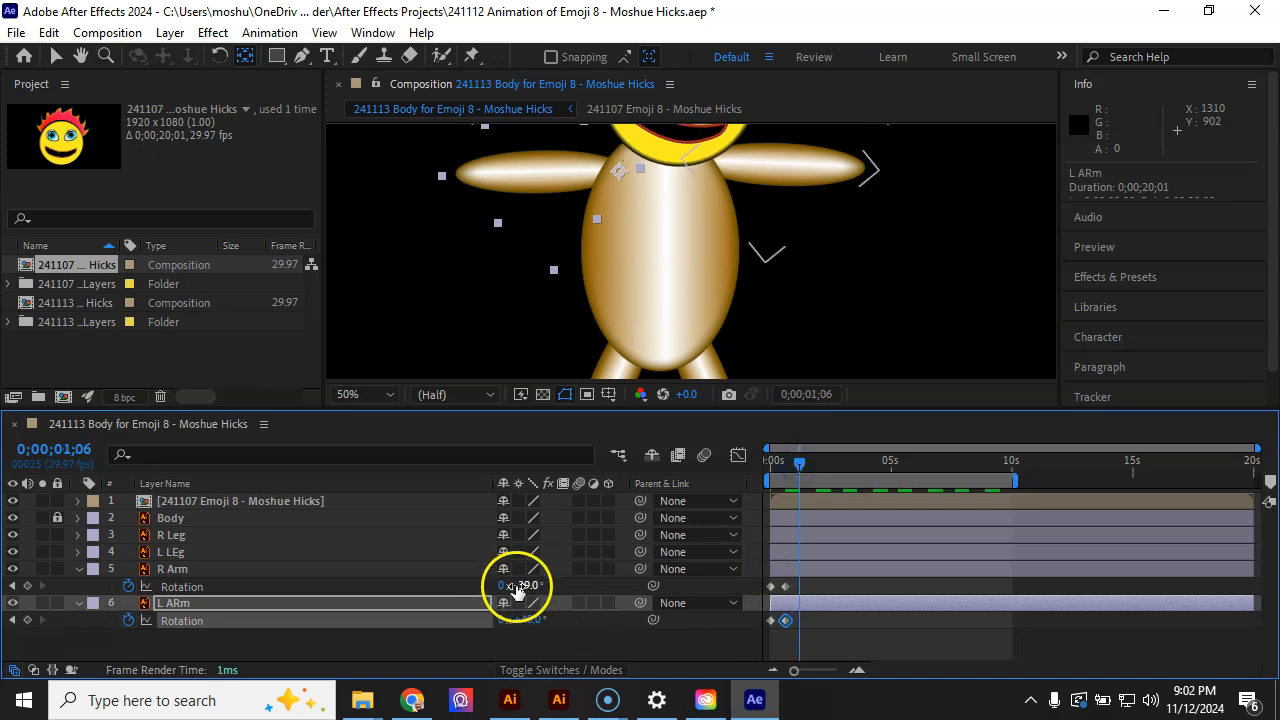
{"action": "left_click_drag", "start_coordinate": [539, 594], "coordinate": [493, 620]}
{"action": "left_click_drag", "start_coordinate": [800, 466], "coordinate": [812, 472]}
{"action": "left_click_drag", "start_coordinate": [529, 586], "coordinate": [562, 617]}
{"action": "left_click_drag", "start_coordinate": [843, 580], "coordinate": [782, 640]}
{"action": "key", "text": "ctrl+c"}
{"action": "left_click_drag", "start_coordinate": [812, 460], "coordinate": [787, 482]}
{"action": "key", "text": "ctrl+v"}
{"action": "key", "text": "space"}
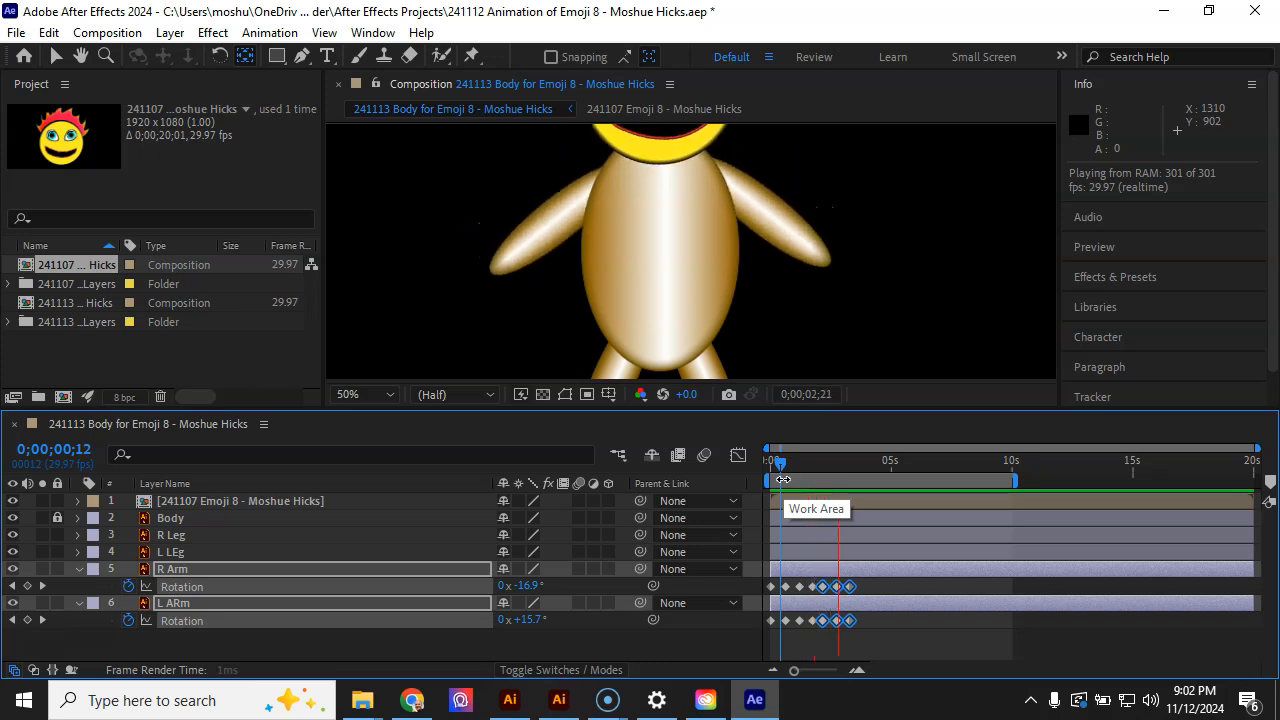
Delete all the arm Rotation keyframes after the first frame
{"action": "left_click", "coordinate": [886, 514]}
{"action": "left_click_drag", "start_coordinate": [913, 581], "coordinate": [780, 651]}
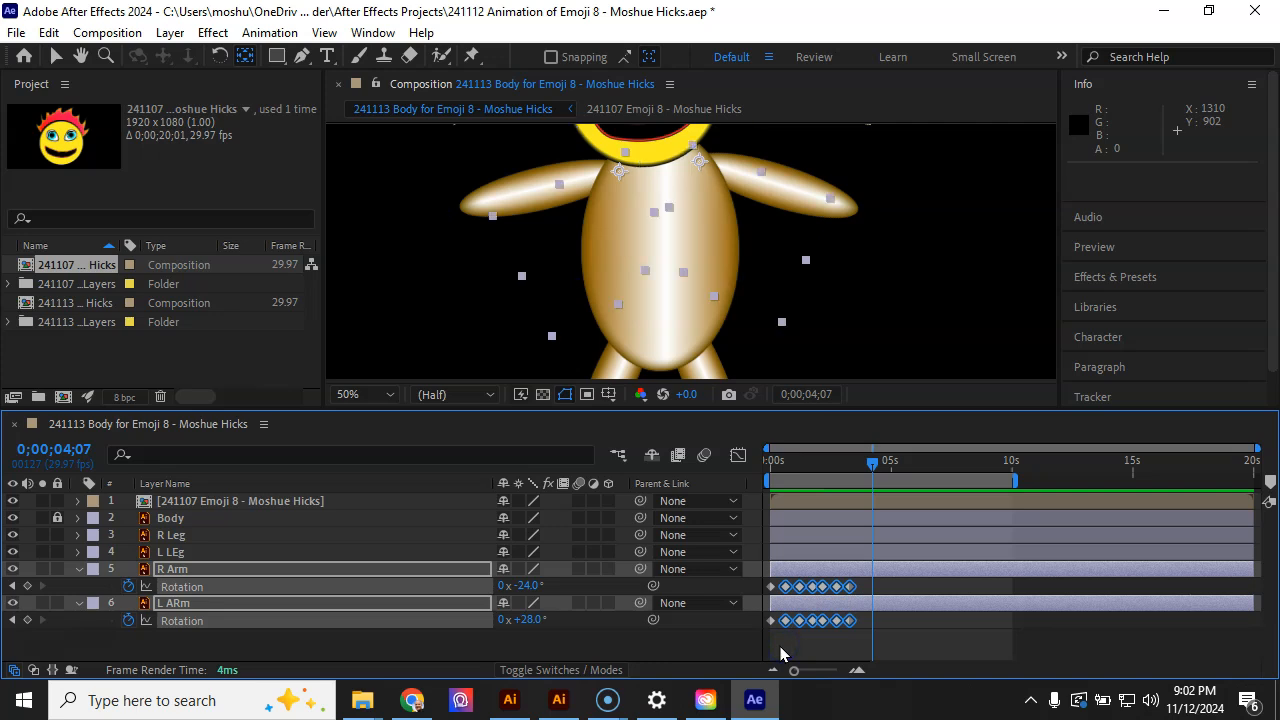
{"action": "key", "text": "Delete"}
Add Rotation keyframes of −7° for the right arm and +6° for the left arm at about 0;00;01;14
{"action": "left_click_drag", "start_coordinate": [794, 460], "coordinate": [788, 489]}
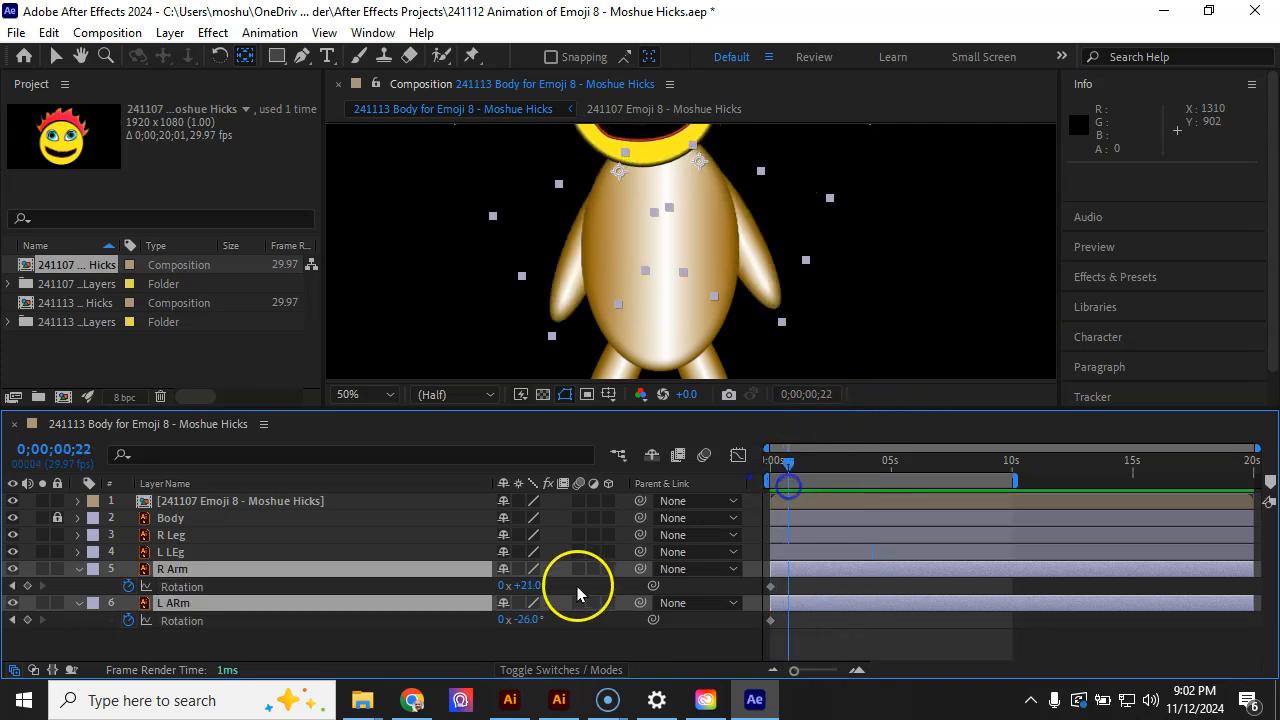
{"action": "left_click_drag", "start_coordinate": [537, 591], "coordinate": [543, 591]}
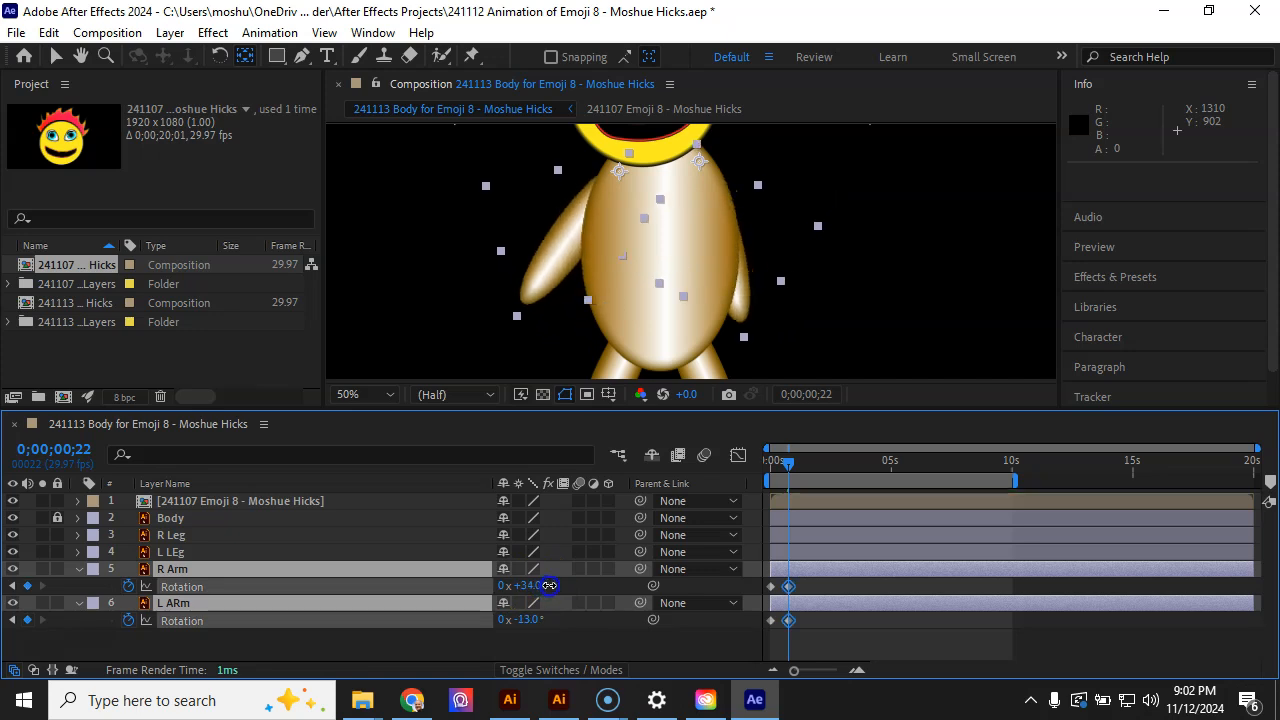
{"action": "key", "text": "ctrl+z"}
{"action": "left_click", "coordinate": [870, 633]}
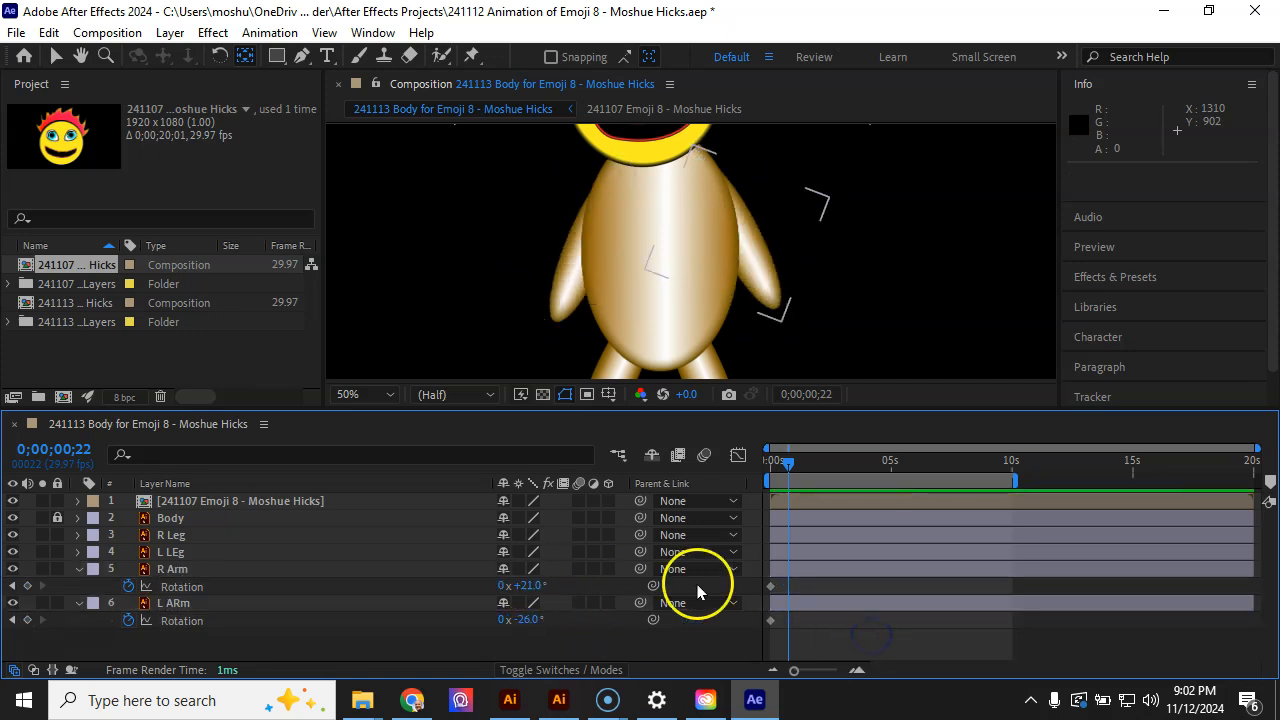
{"action": "left_click_drag", "start_coordinate": [527, 586], "coordinate": [590, 617]}
{"action": "left_click_drag", "start_coordinate": [772, 578], "coordinate": [805, 621]}
{"action": "left_click_drag", "start_coordinate": [790, 462], "coordinate": [770, 462]}
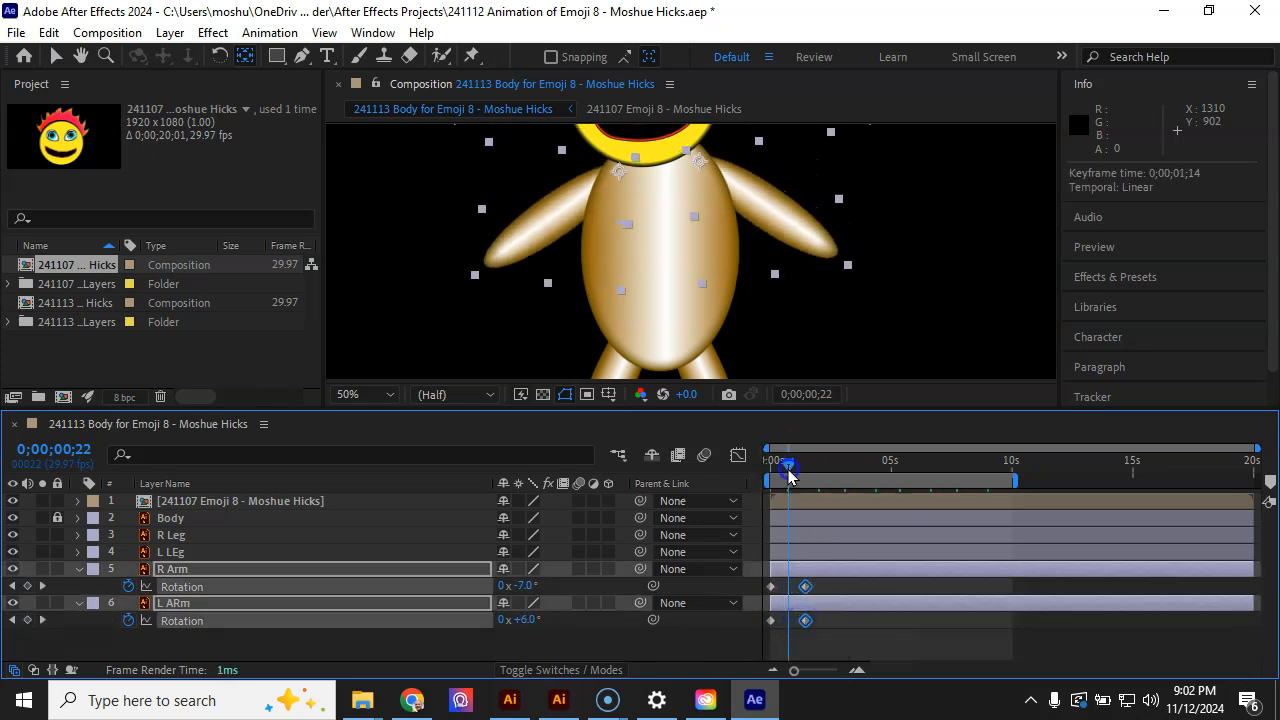
At 0;00;02;06, keyframe the right arm's rotation at −8° and the left arm's at +65°
{"action": "key", "text": "space"}
{"action": "left_click_drag", "start_coordinate": [804, 462], "coordinate": [824, 465]}
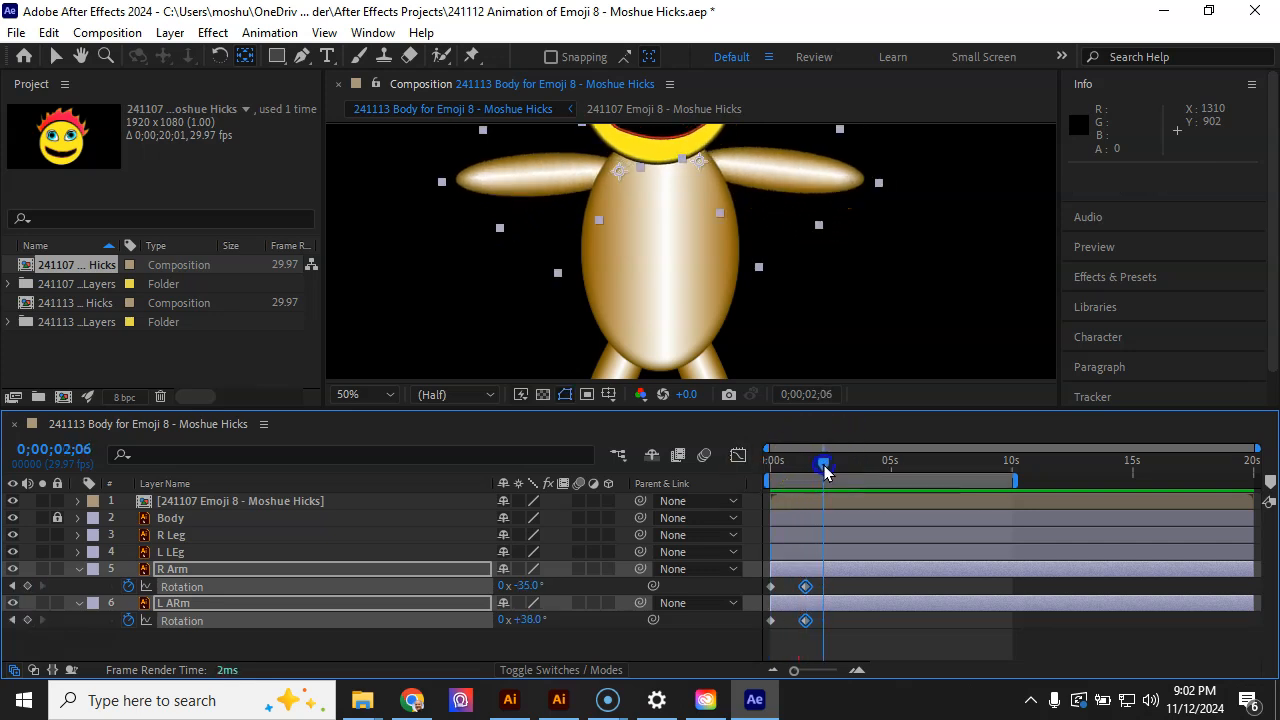
{"action": "left_click_drag", "start_coordinate": [527, 585], "coordinate": [554, 584]}
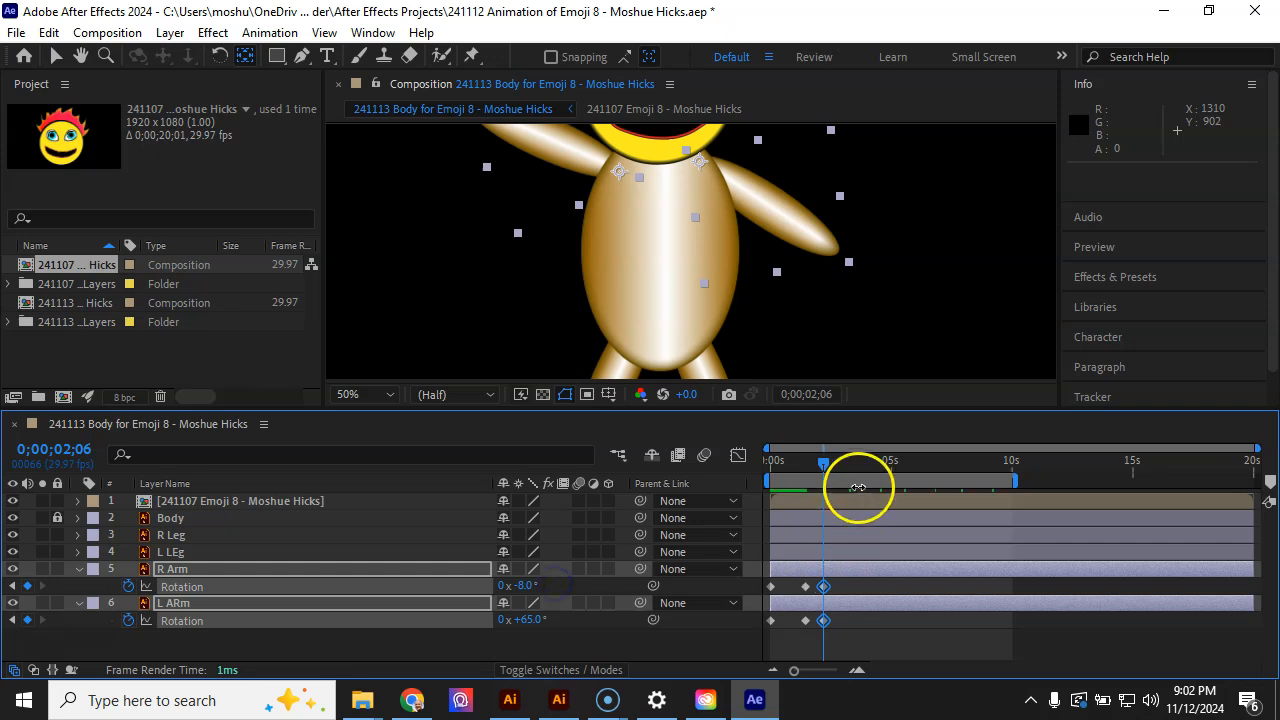
At 0;00;02;27, keyframe the right arm's rotation at −53° and the left arm's at +20°
{"action": "left_click_drag", "start_coordinate": [825, 466], "coordinate": [840, 464]}
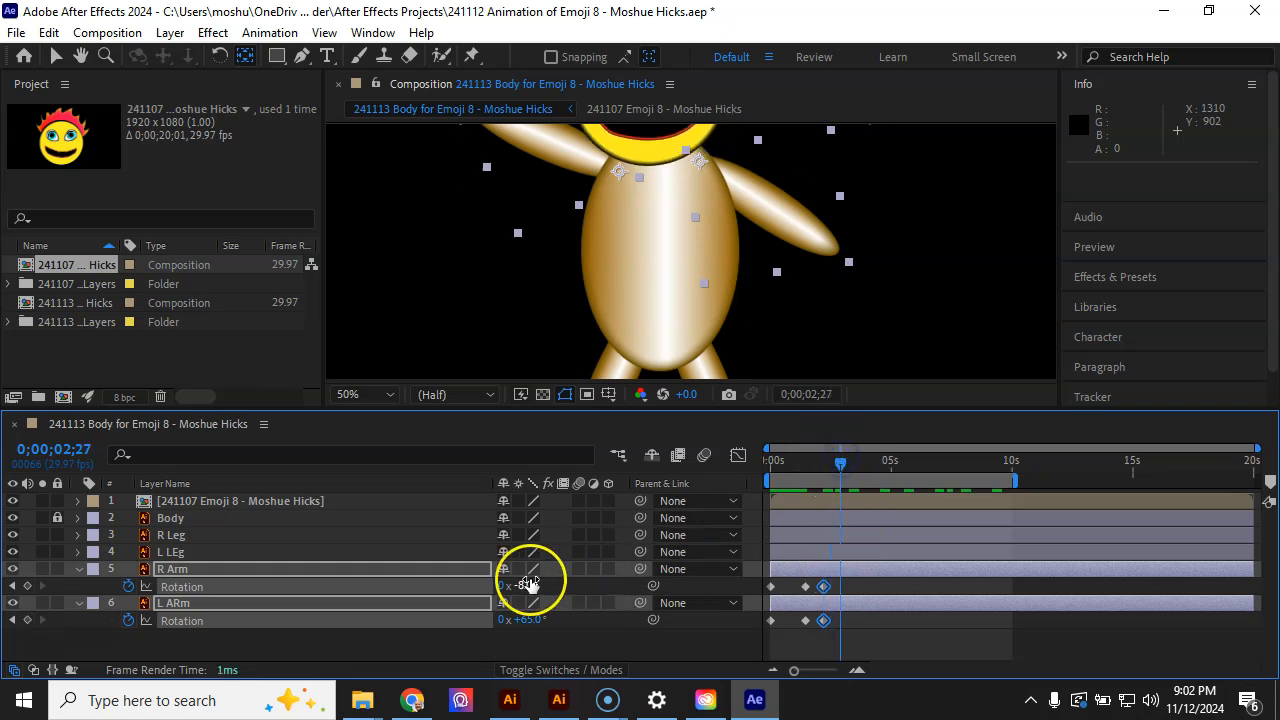
{"action": "left_click_drag", "start_coordinate": [526, 583], "coordinate": [481, 584]}
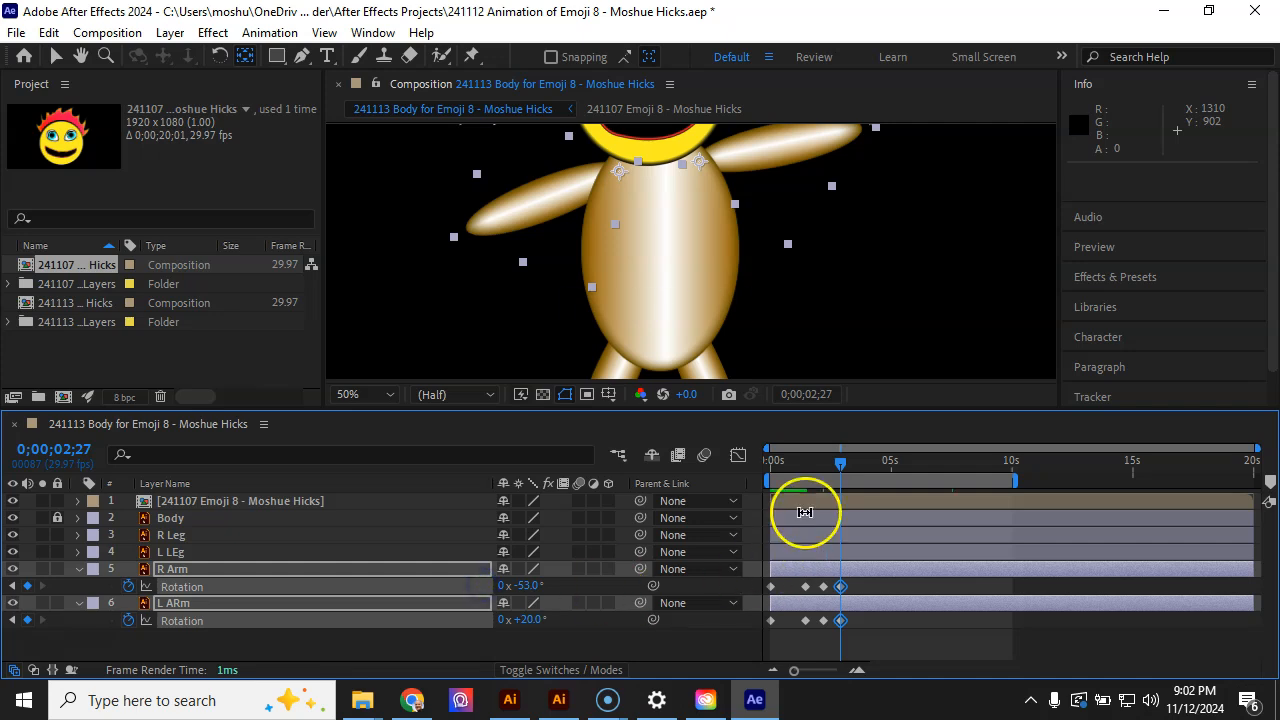
{"action": "left_click_drag", "start_coordinate": [840, 466], "coordinate": [856, 461]}
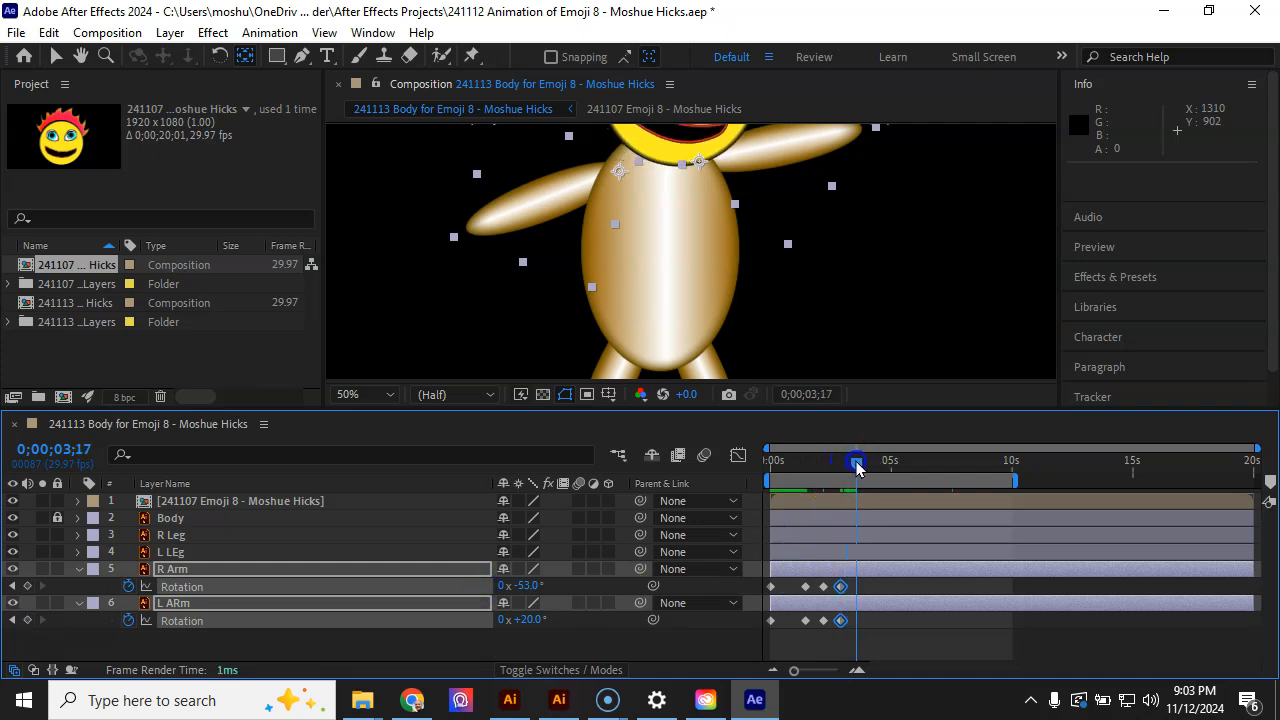
At 0;00;03;17, keyframe the right arm's rotation at +1° and the left arm's at +74°
{"action": "left_click_drag", "start_coordinate": [531, 585], "coordinate": [595, 592]}
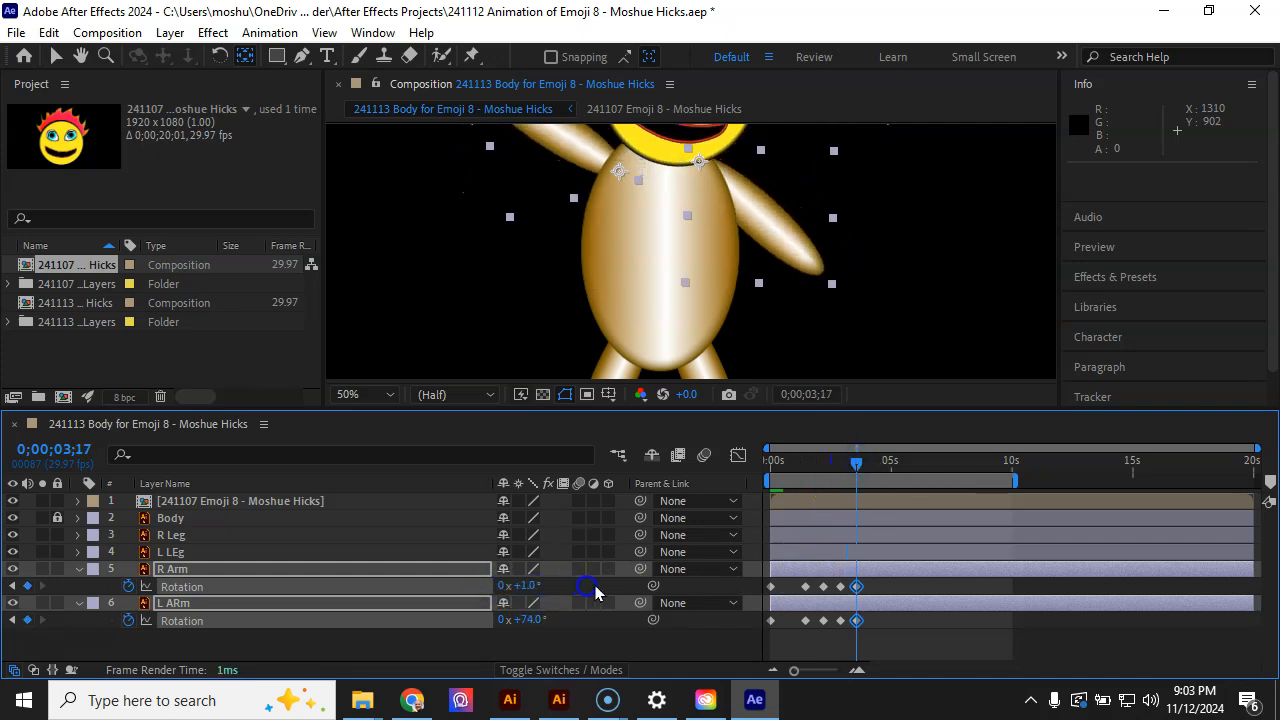
At 0;00;04;07, keyframe the right arm's rotation at −59° and the left arm's at +14°
{"action": "left_click_drag", "start_coordinate": [855, 463], "coordinate": [871, 460]}
{"action": "left_click", "coordinate": [525, 590]}
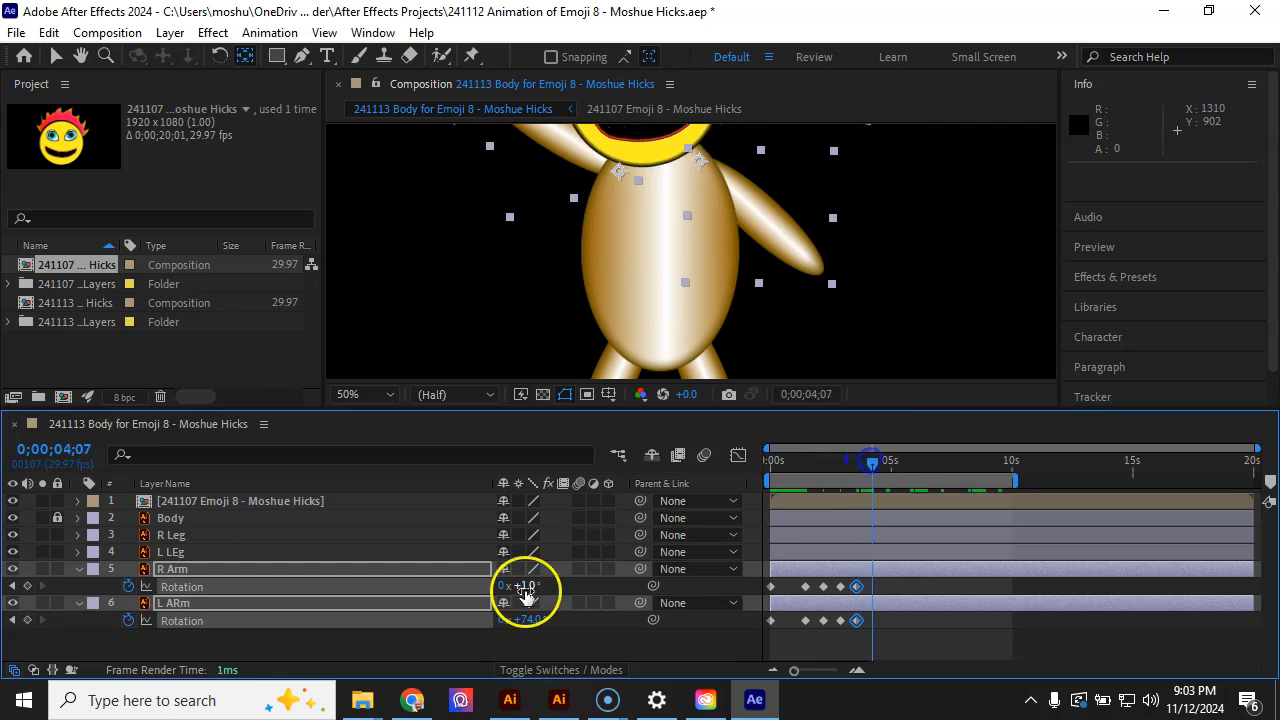
{"action": "left_click_drag", "start_coordinate": [529, 590], "coordinate": [470, 591]}
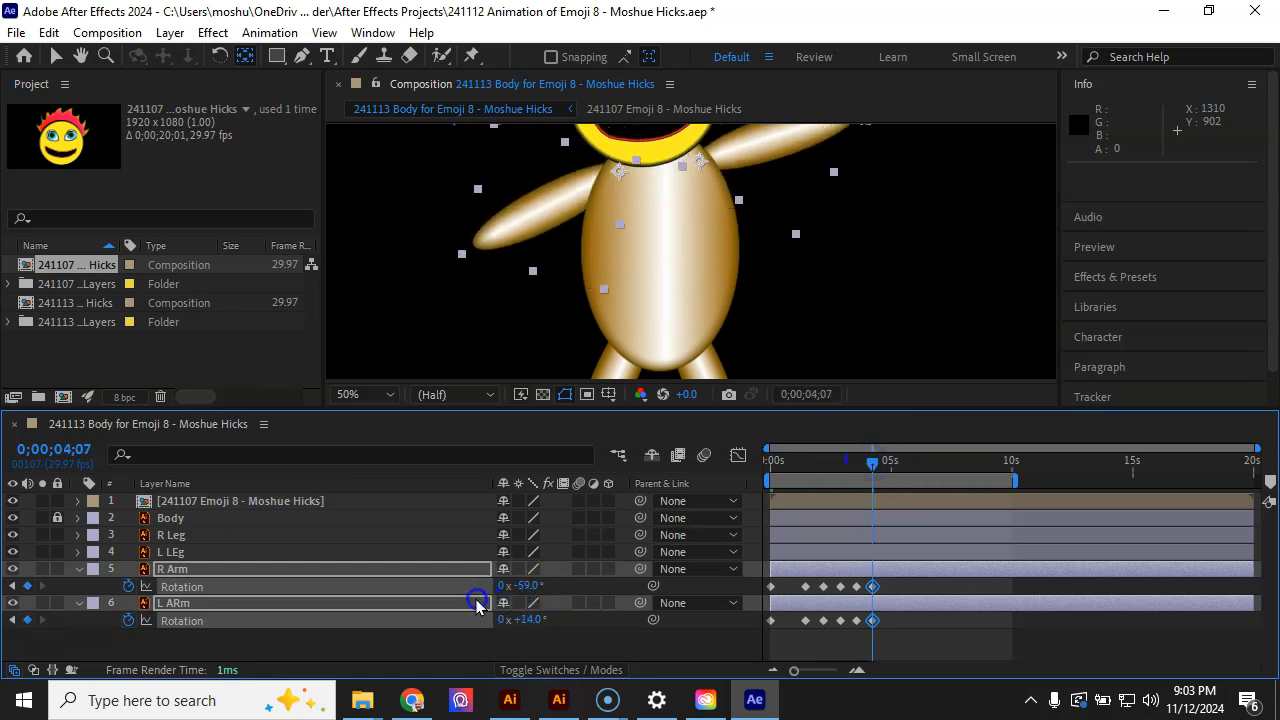
Select both arms' first Rotation keyframes and paste them at 0;00;04;22 to return the arms to their starting pose
{"action": "left_click", "coordinate": [778, 638]}
{"action": "left_click_drag", "start_coordinate": [778, 587], "coordinate": [754, 645]}
{"action": "left_click_drag", "start_coordinate": [873, 462], "coordinate": [885, 466]}
{"action": "key", "text": "ctrl+v"}
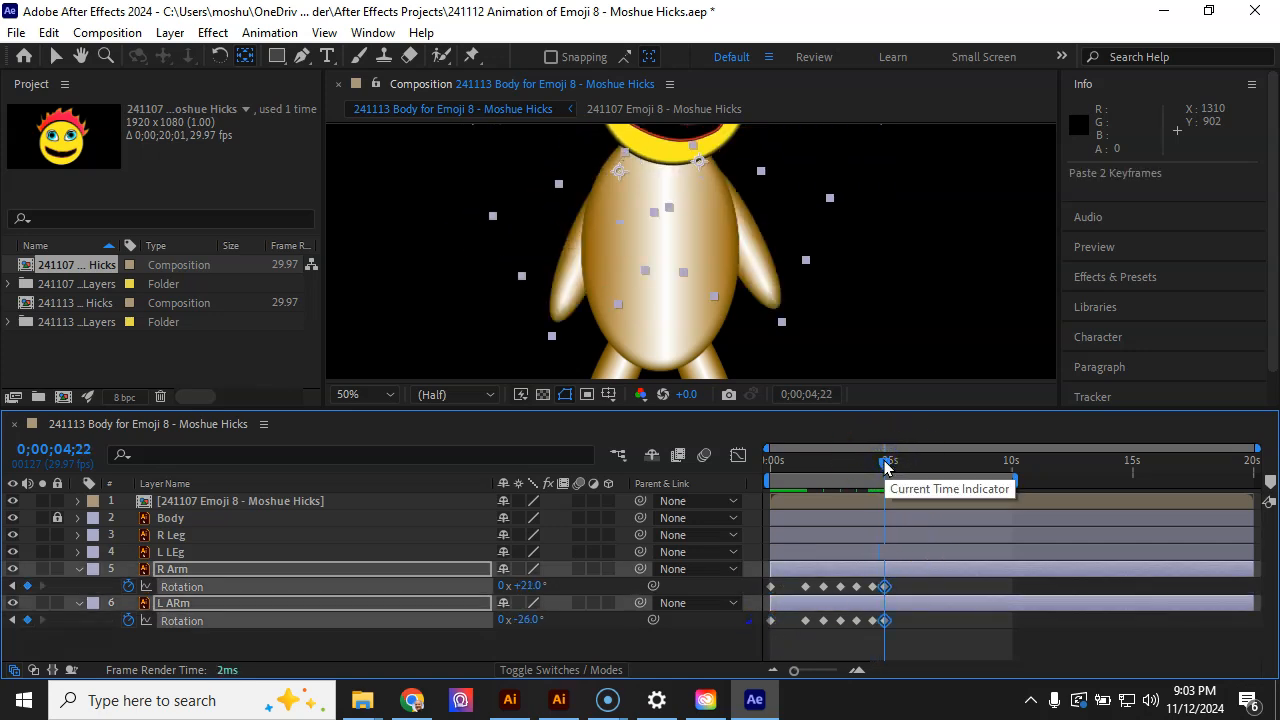
Fit the whole composition in the viewer and play back the arm-swing animation from the beginning
{"action": "left_click", "coordinate": [390, 396]}
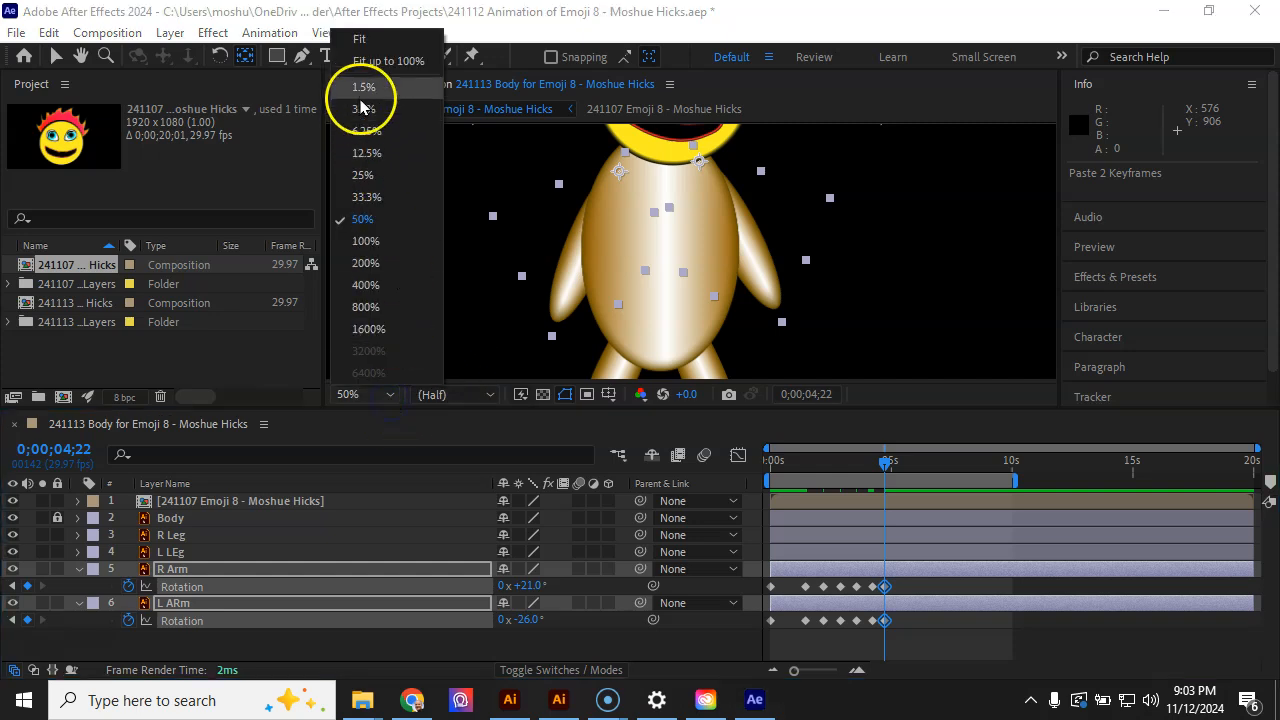
{"action": "left_click", "coordinate": [359, 40]}
{"action": "left_click", "coordinate": [737, 400]}
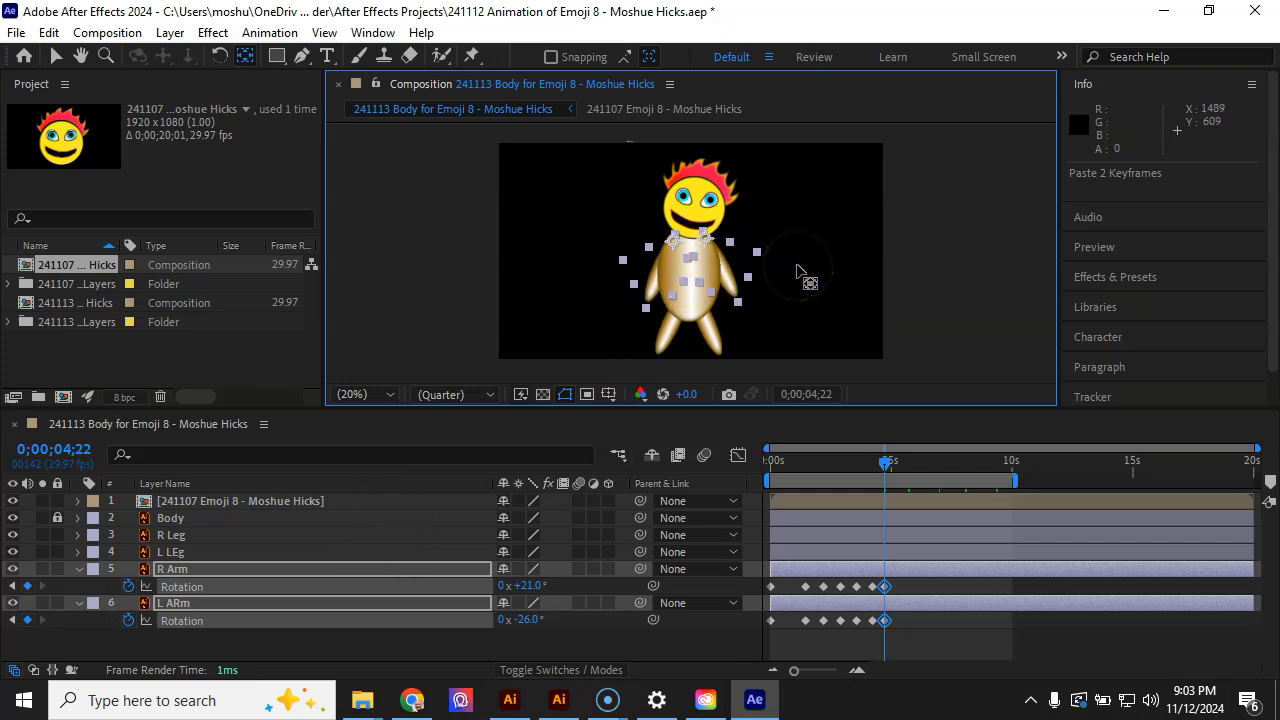
{"action": "key", "text": "v"}
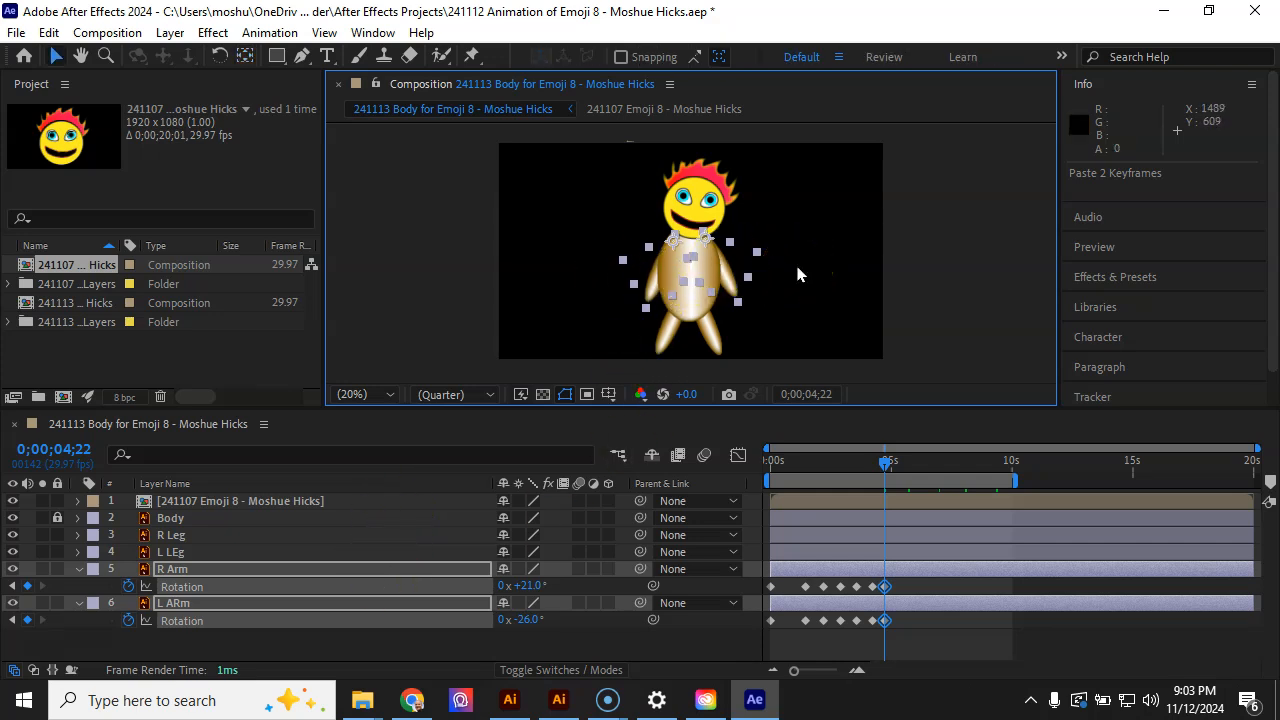
{"action": "left_click", "coordinate": [798, 273]}
{"action": "left_click_drag", "start_coordinate": [886, 463], "coordinate": [714, 494]}
{"action": "key", "text": "space"}
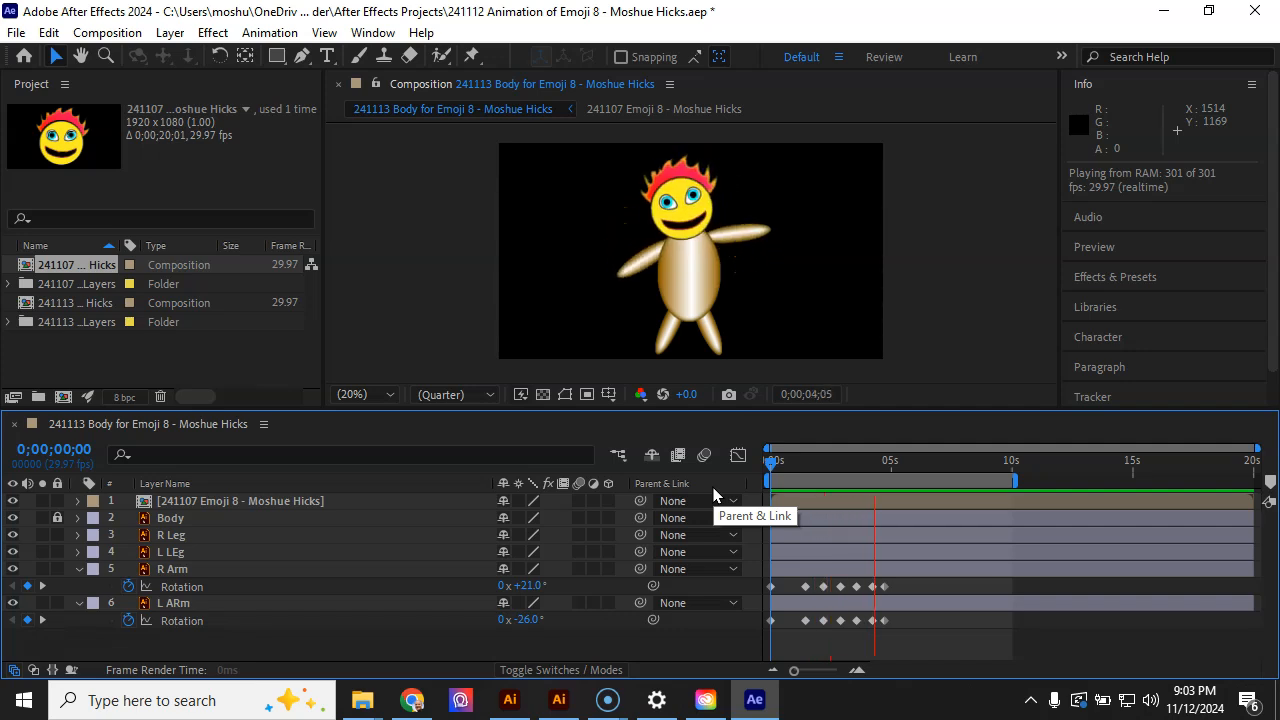
{"action": "key", "text": "space"}
{"action": "left_click_drag", "start_coordinate": [888, 470], "coordinate": [768, 487]}
{"action": "left_click", "coordinate": [777, 607]}
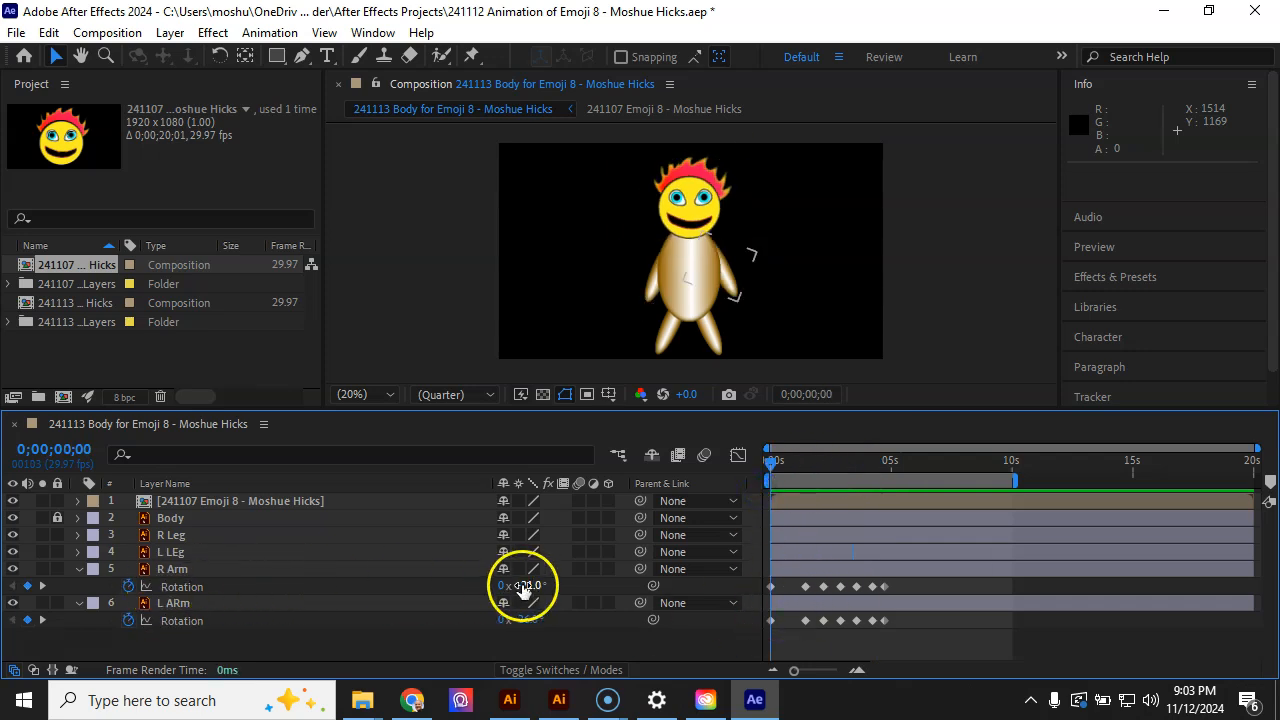
{"action": "left_click", "coordinate": [890, 629]}
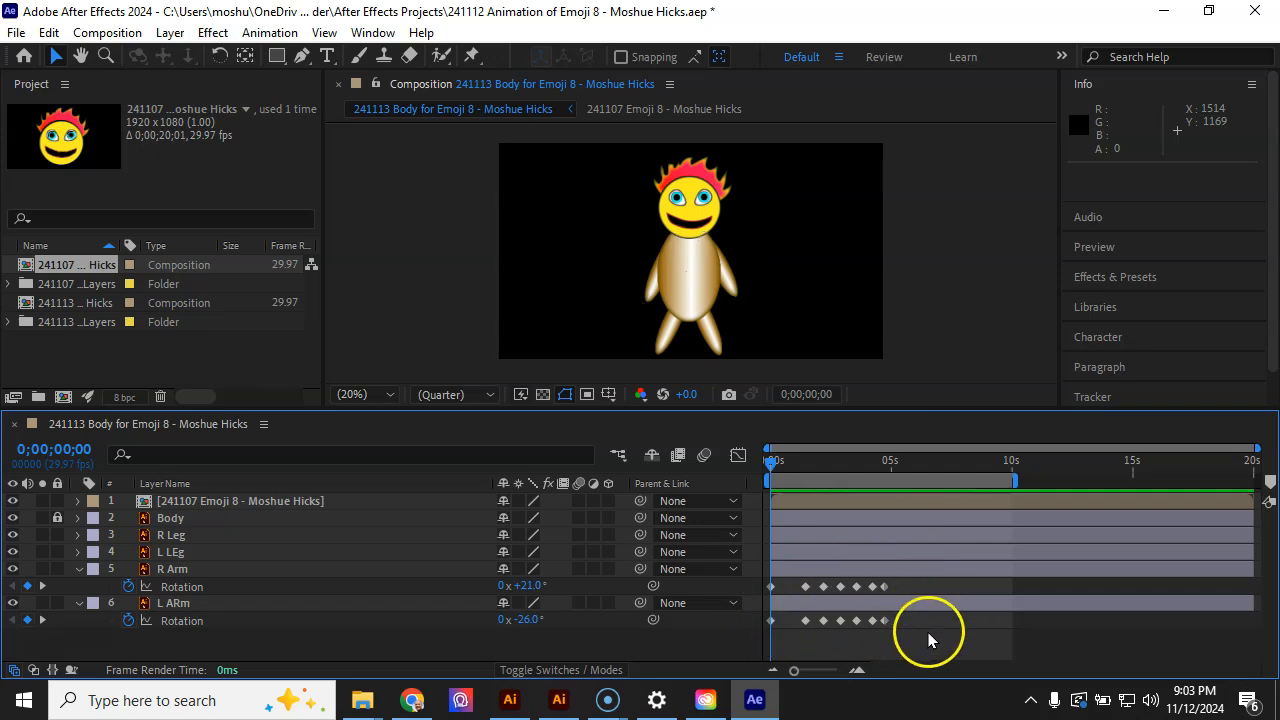